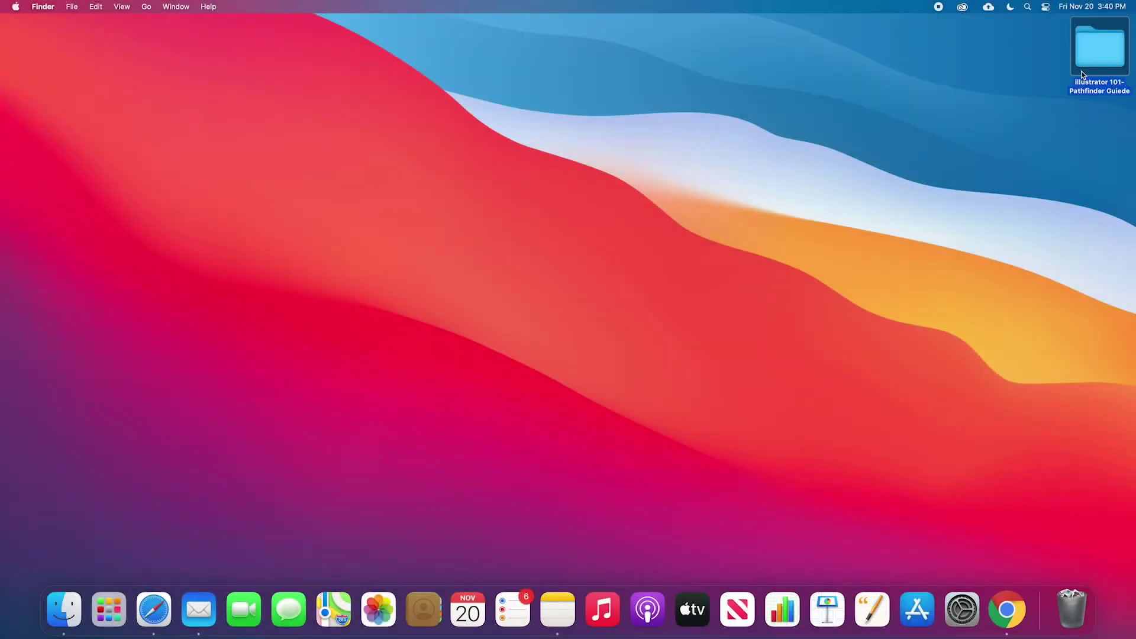
Open Illustrator 101- Pathfinder Guiede.ai in Illustrator from the desktop guide folder's "illustrator cc and legacy" subfolder
{"action": "double_click", "coordinate": [1093, 50]}
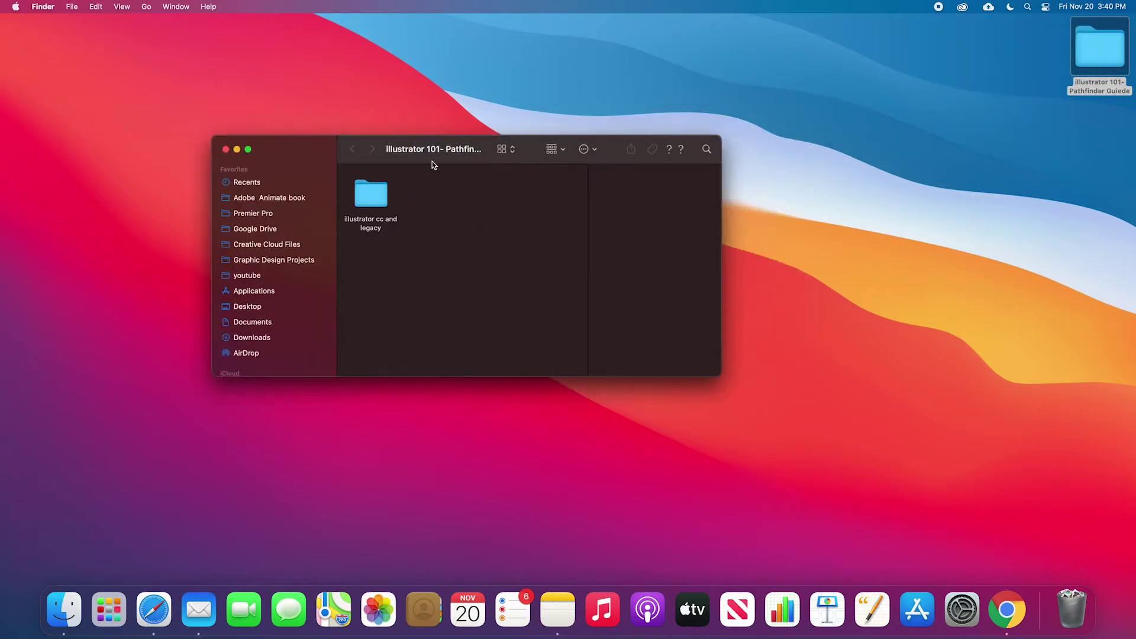
{"action": "left_click", "coordinate": [372, 198]}
{"action": "double_click", "coordinate": [372, 199]}
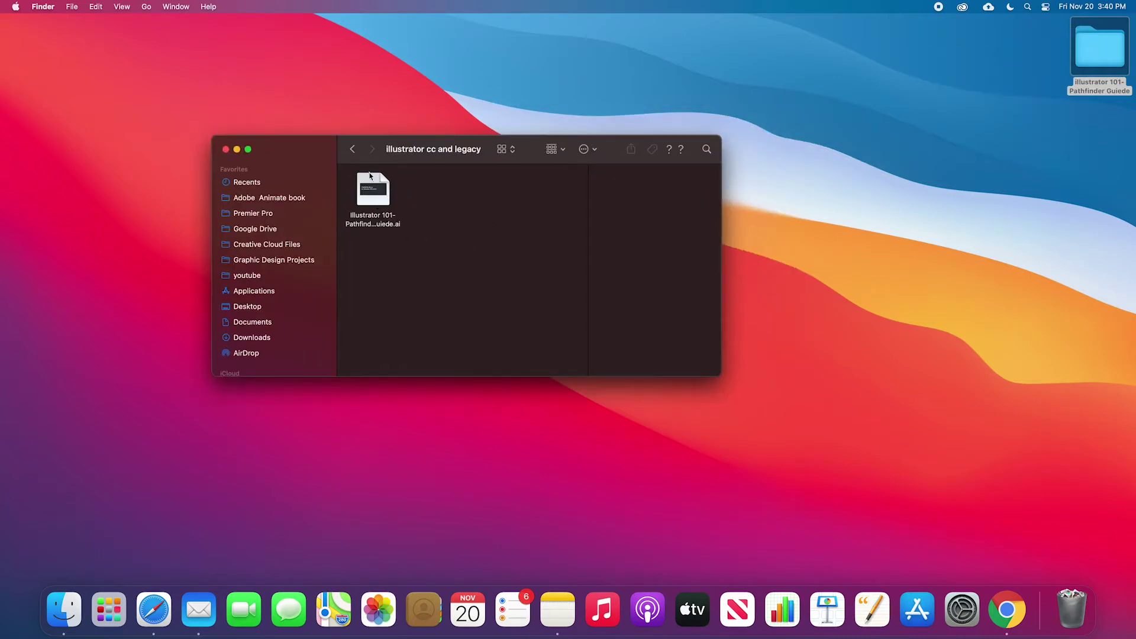
{"action": "left_click", "coordinate": [377, 187]}
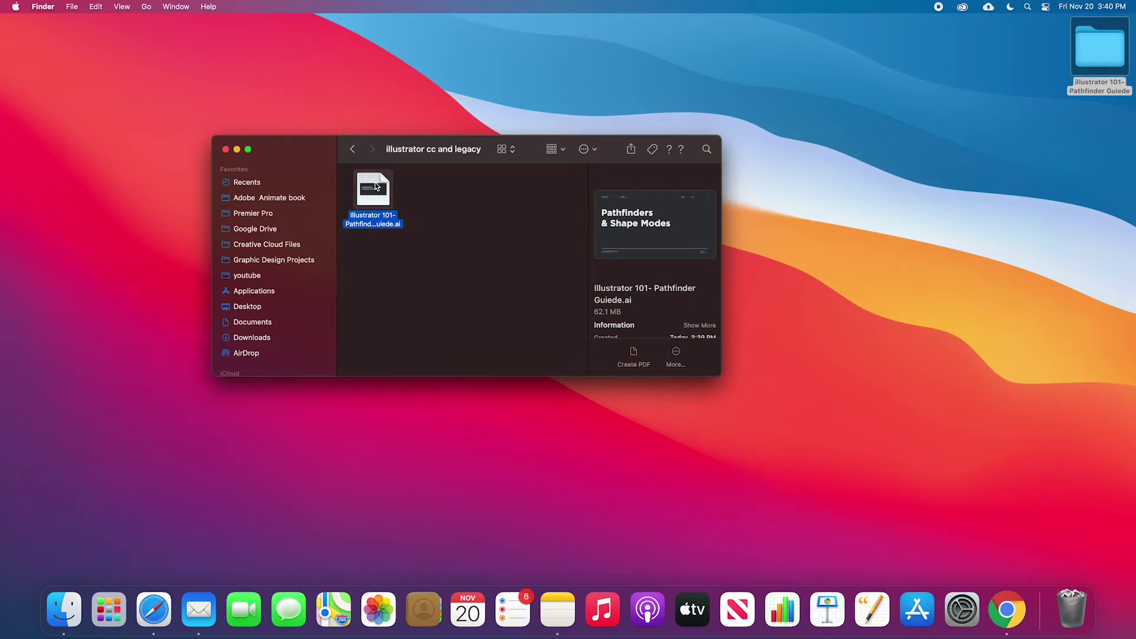
{"action": "double_click", "coordinate": [375, 187]}
{"action": "left_click", "coordinate": [232, 149]}
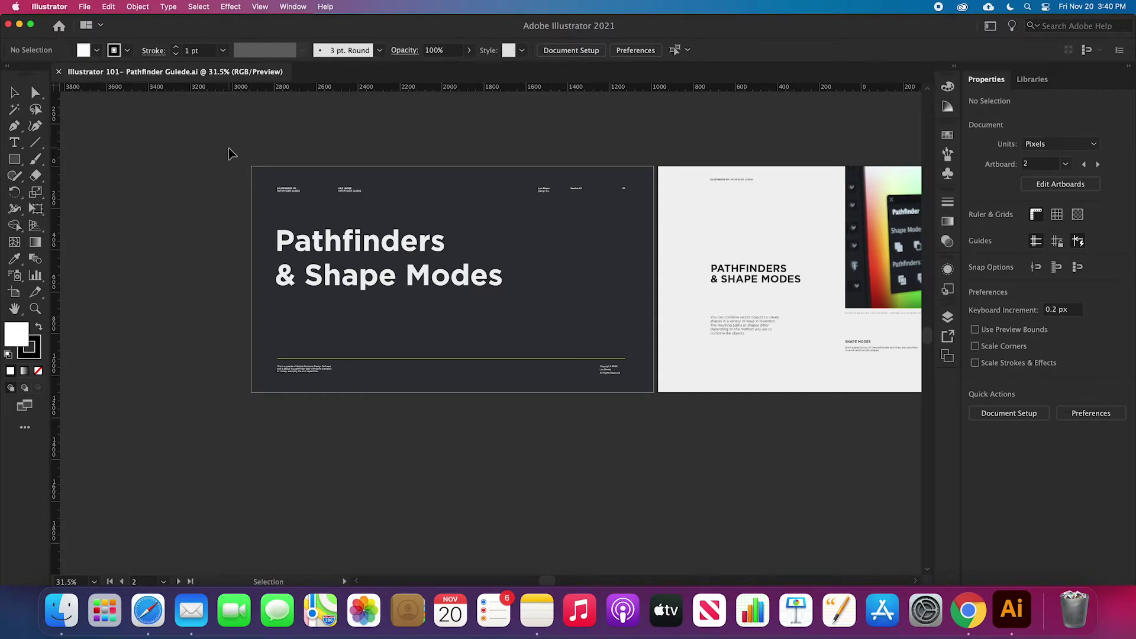
Present the artboards full screen from the Pathfinders & Shape Modes cover through the Shape Objects page, then leave the presentation
{"action": "key", "text": "shift+f"}
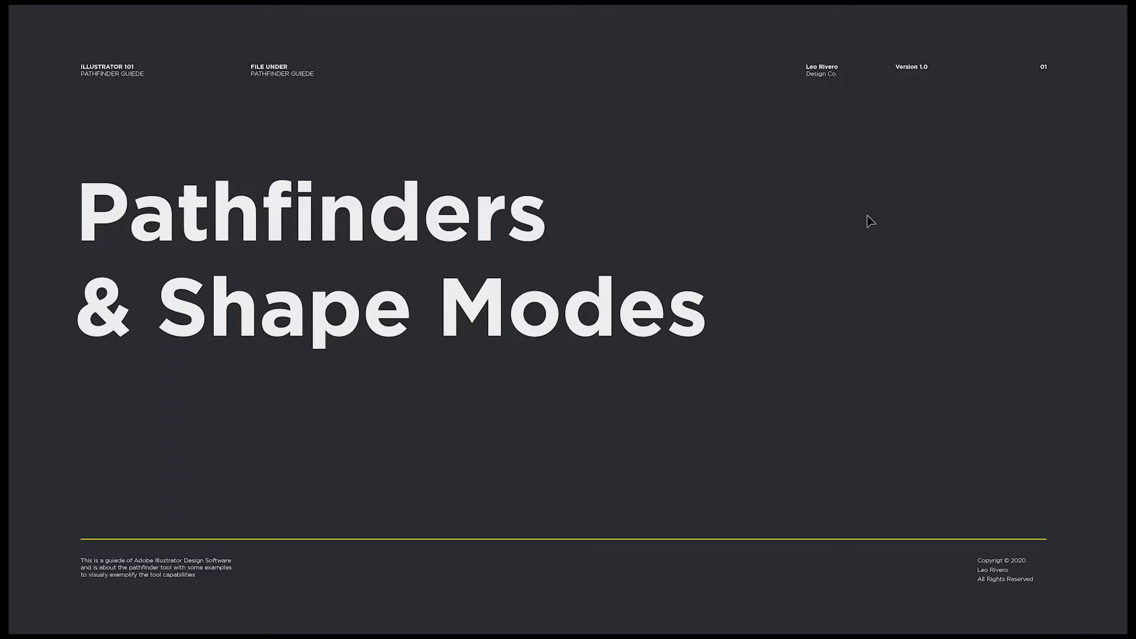
{"action": "key", "text": "Right"}
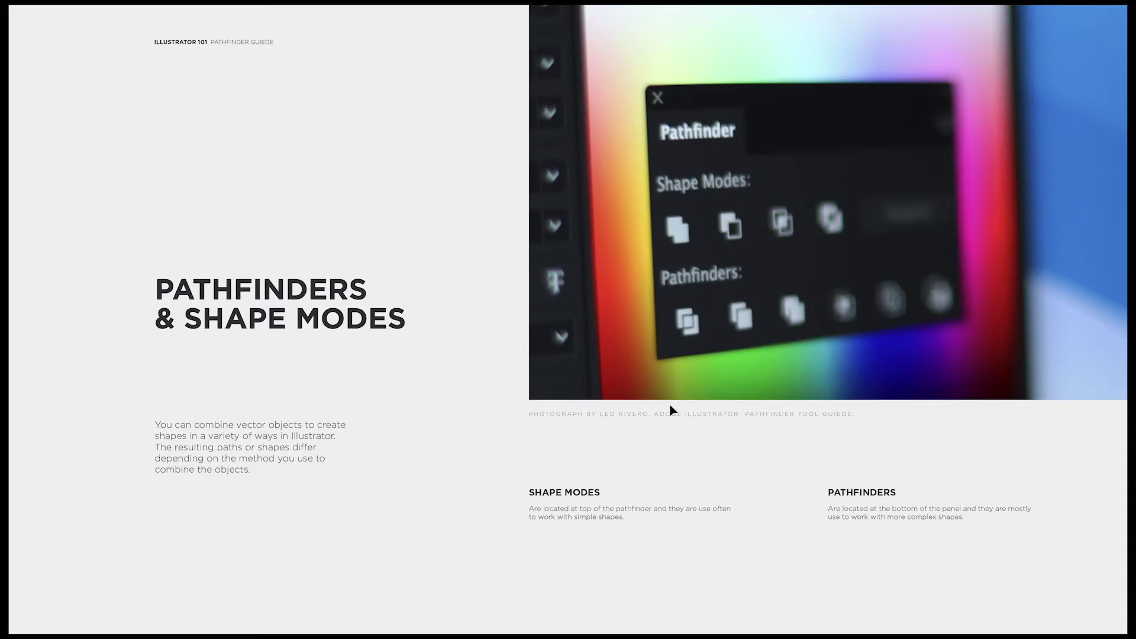
{"action": "key", "text": "Right"}
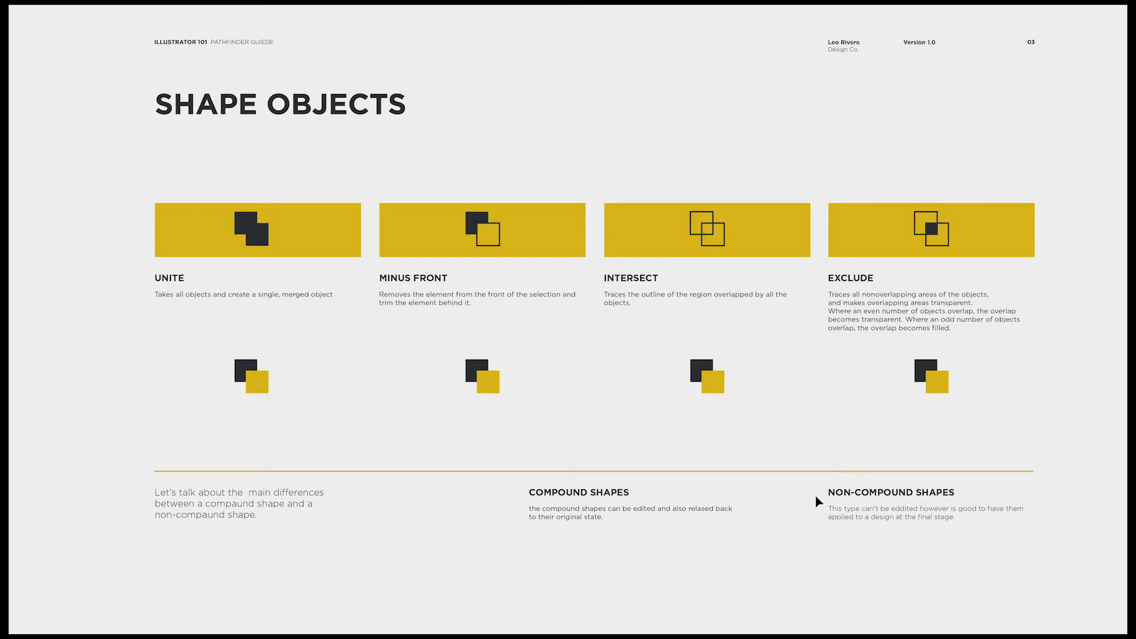
{"action": "key", "text": "Escape"}
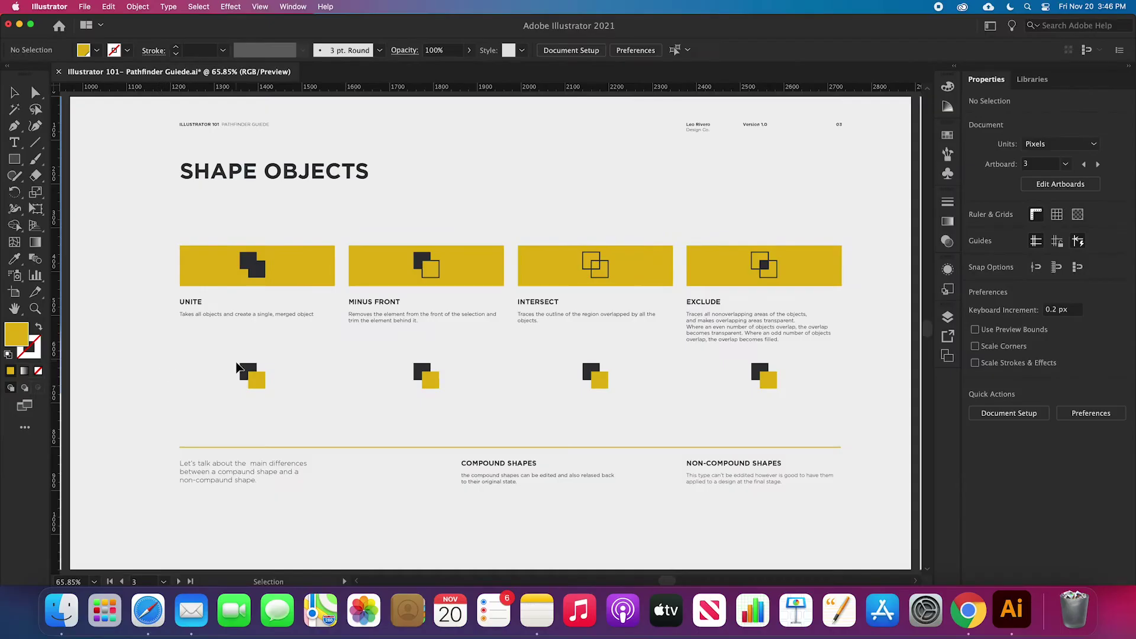
Show the Pathfinder panel for working on the overlapping squares under UNITE
{"action": "scroll", "coordinate": [251, 373], "scroll_direction": "up", "scroll_amount": 3}
{"action": "scroll", "coordinate": [246, 364], "scroll_direction": "left", "scroll_amount": 1}
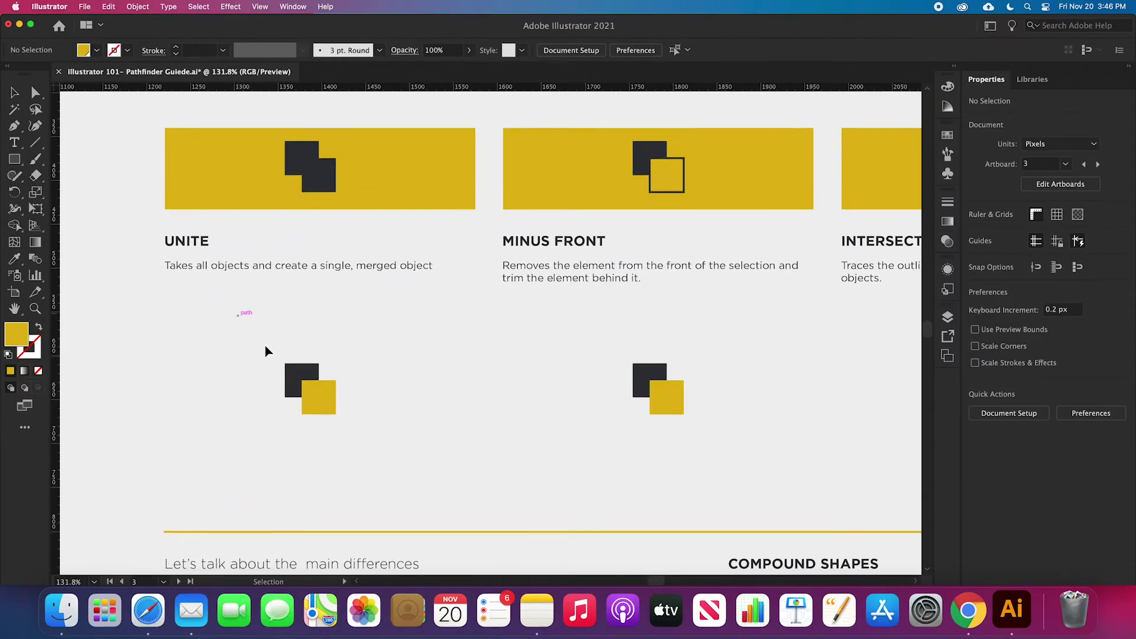
{"action": "scroll", "coordinate": [261, 380], "scroll_direction": "up", "scroll_amount": 3}
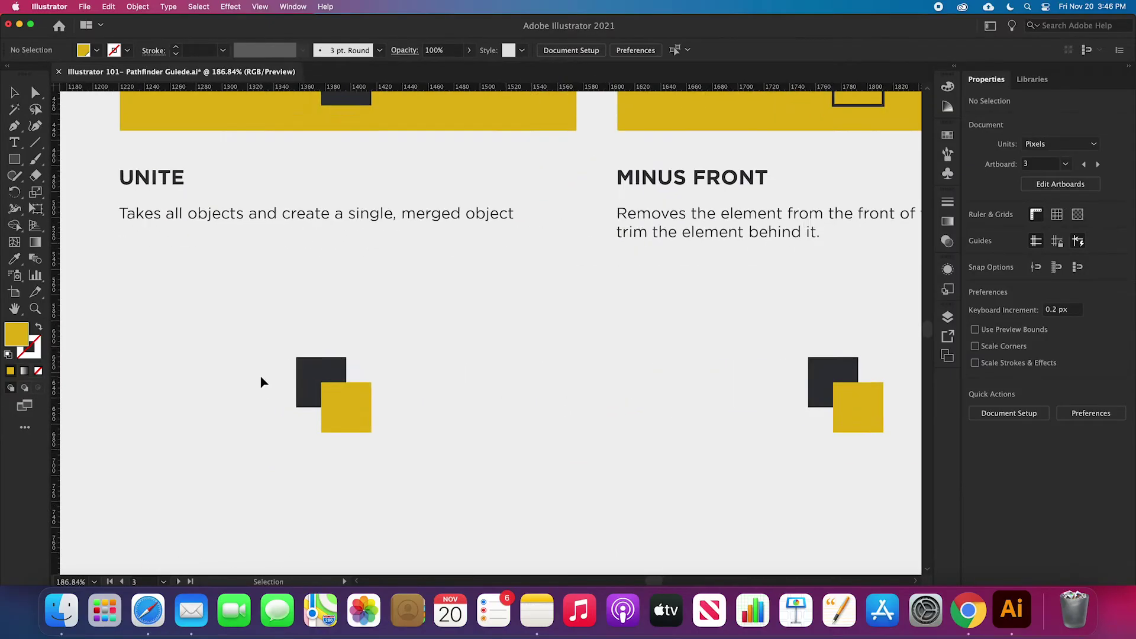
{"action": "left_click", "coordinate": [293, 6]}
{"action": "left_click", "coordinate": [360, 438]}
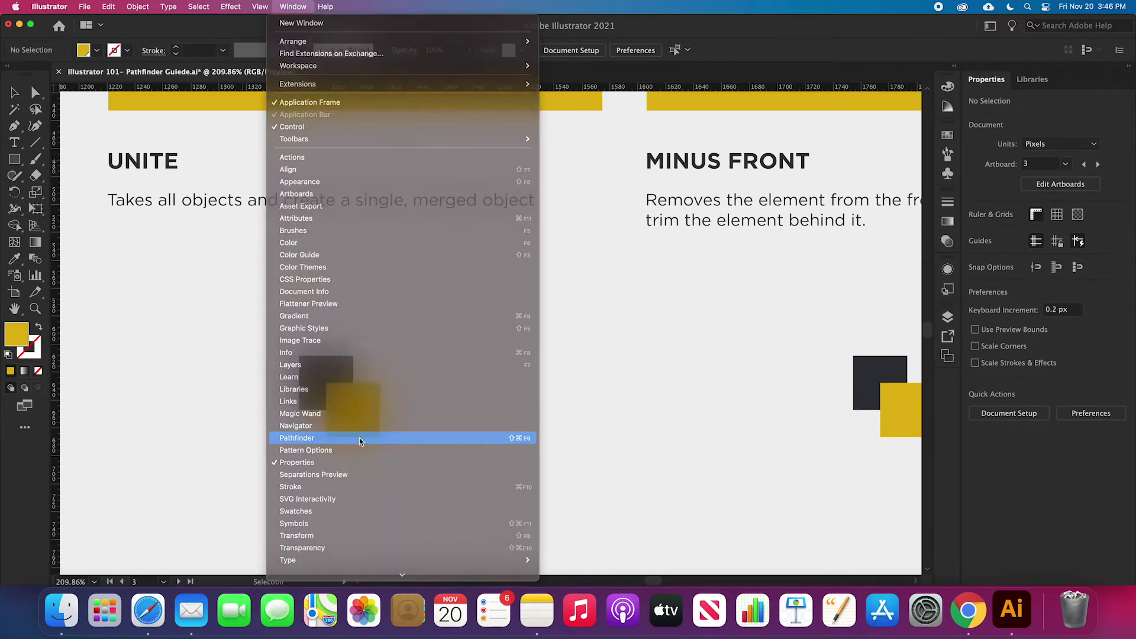
Unite a copy of the overlapping squares beside the original pair and swap the united shape's fill and stroke
{"action": "left_click_drag", "start_coordinate": [384, 451], "coordinate": [261, 432]}
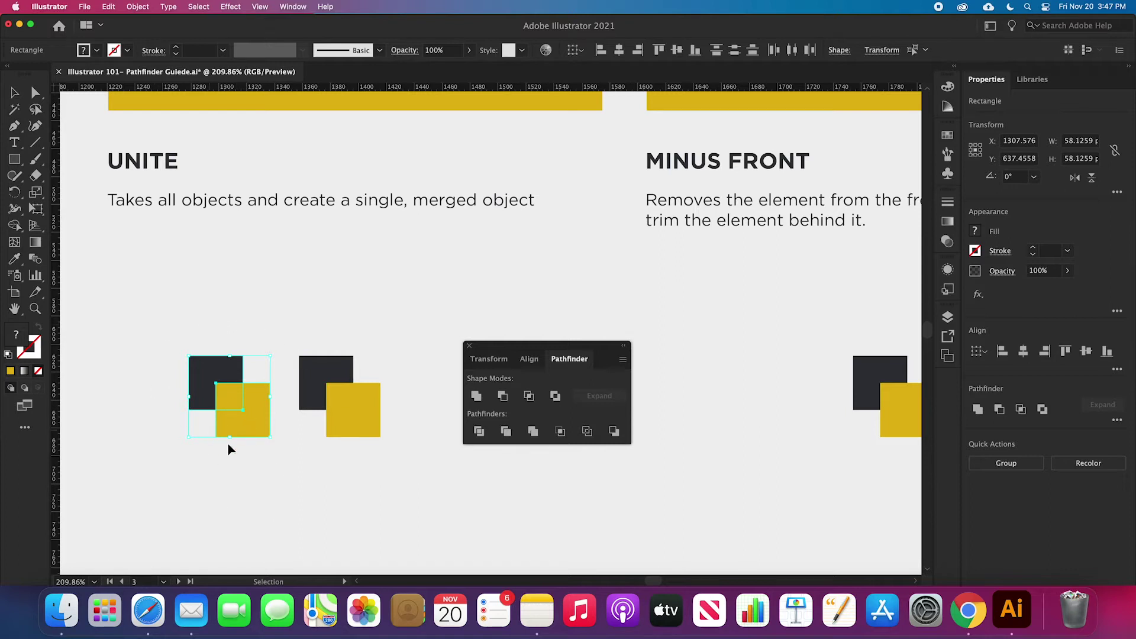
{"action": "left_click", "coordinate": [478, 398]}
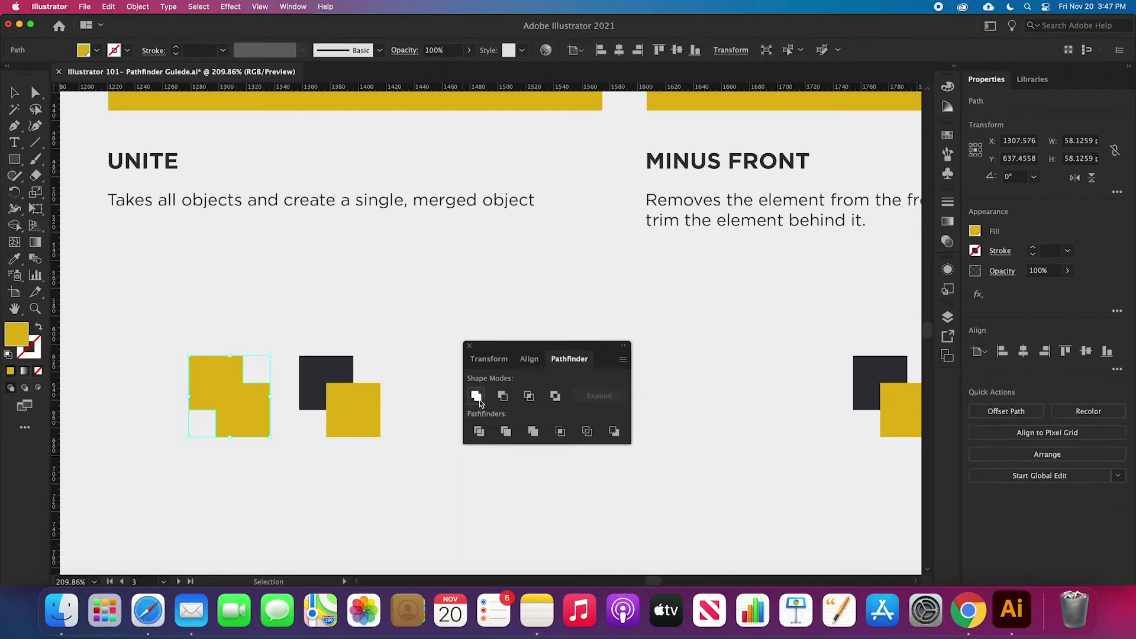
{"action": "double_click", "coordinate": [20, 342]}
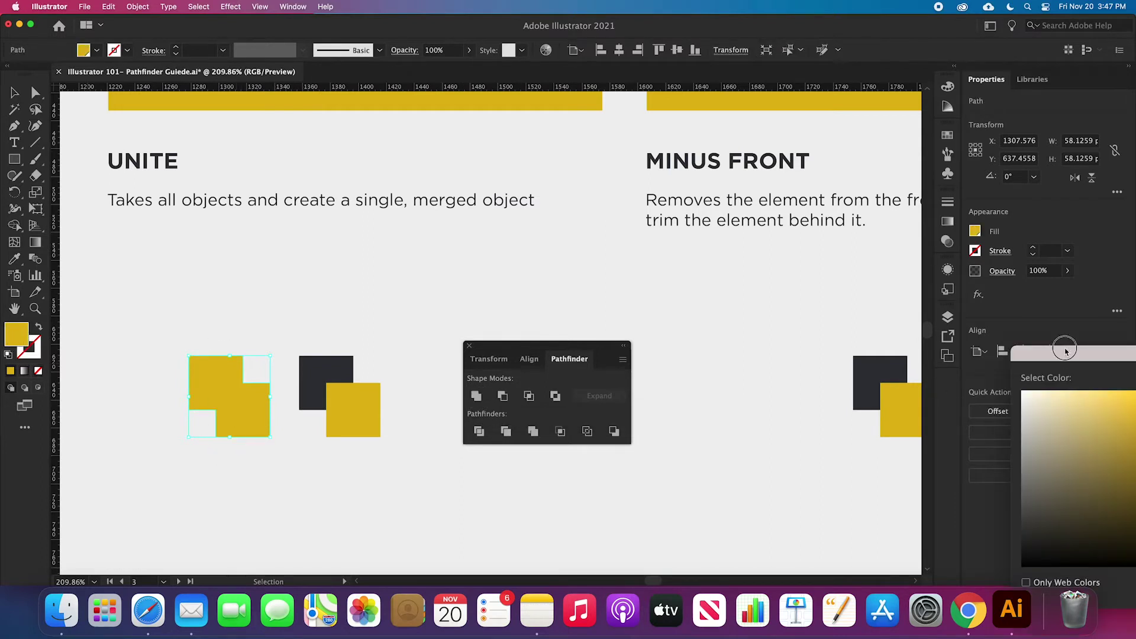
{"action": "left_click", "coordinate": [861, 371]}
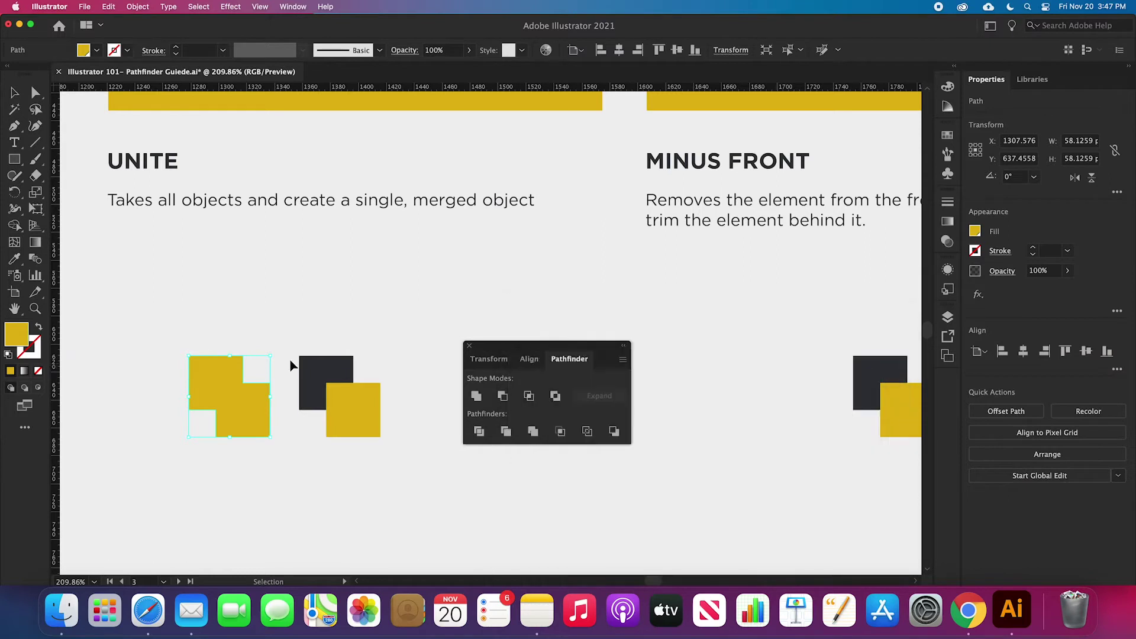
{"action": "left_click", "coordinate": [38, 327]}
{"action": "left_click", "coordinate": [279, 475]}
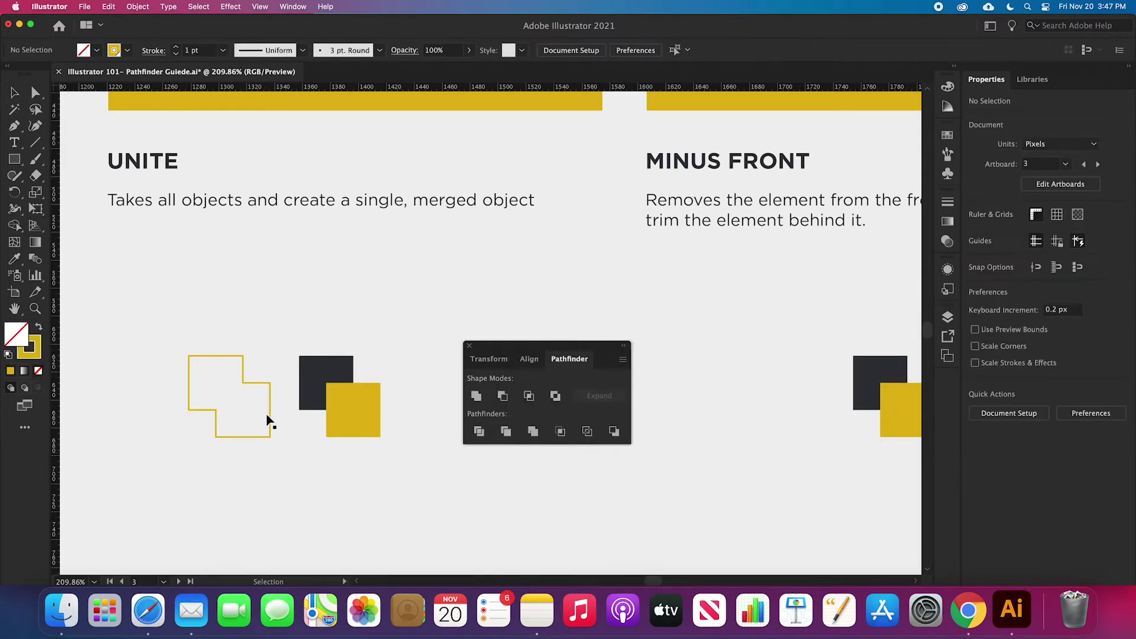
Unite the original pair of squares as an editable compound shape and swap its fill and stroke
{"action": "left_click_drag", "start_coordinate": [313, 459], "coordinate": [353, 357]}
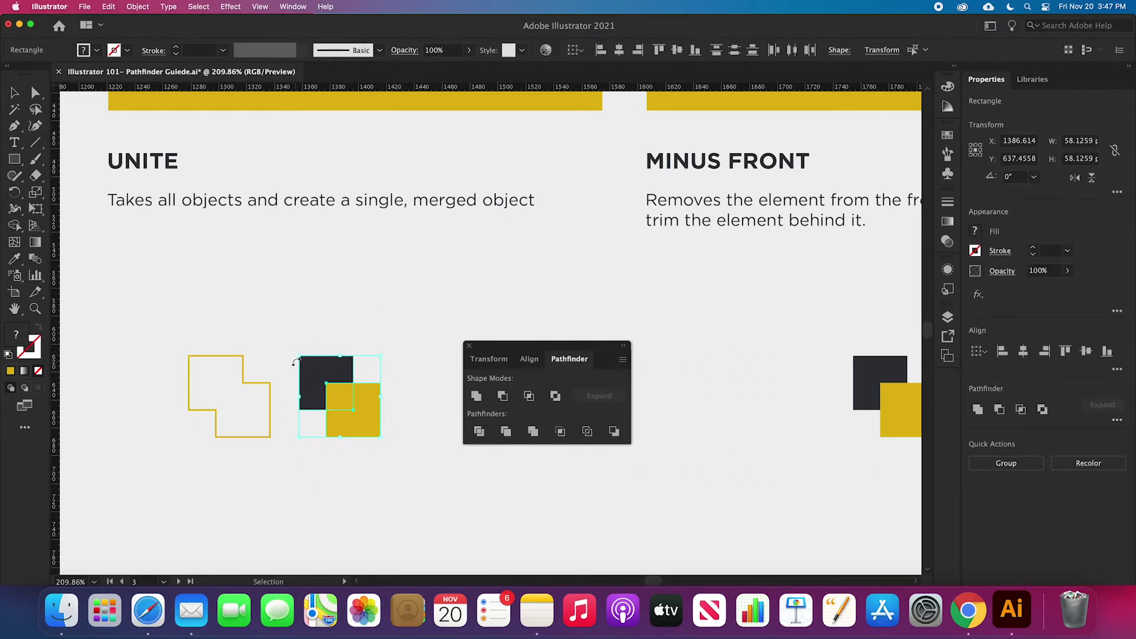
{"action": "left_click", "coordinate": [476, 396], "text": "alt"}
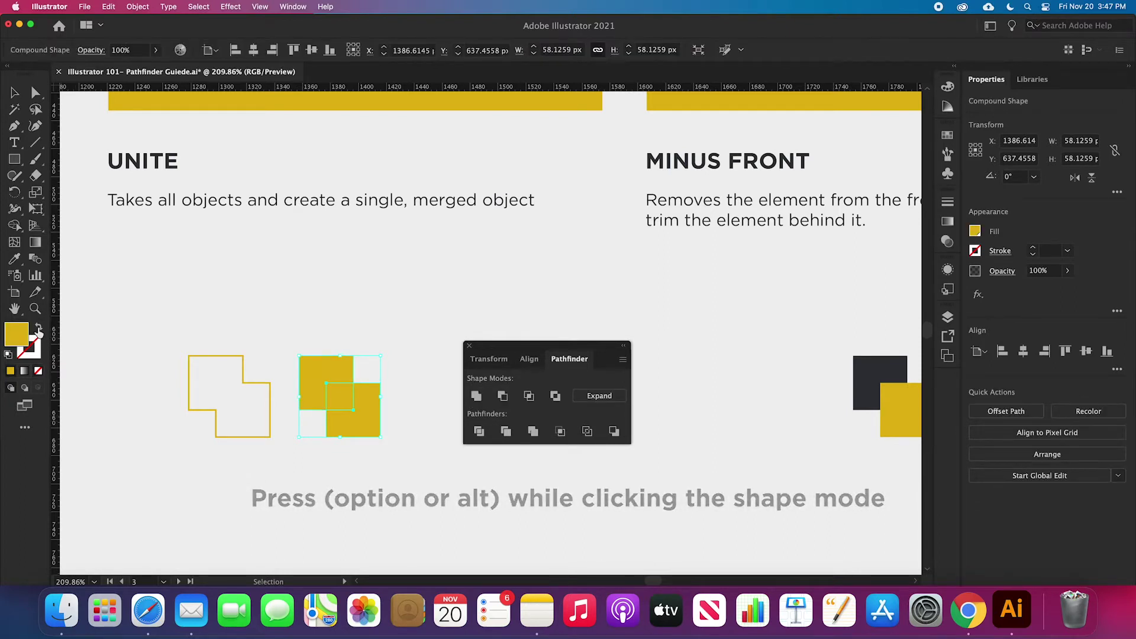
{"action": "left_click", "coordinate": [38, 329]}
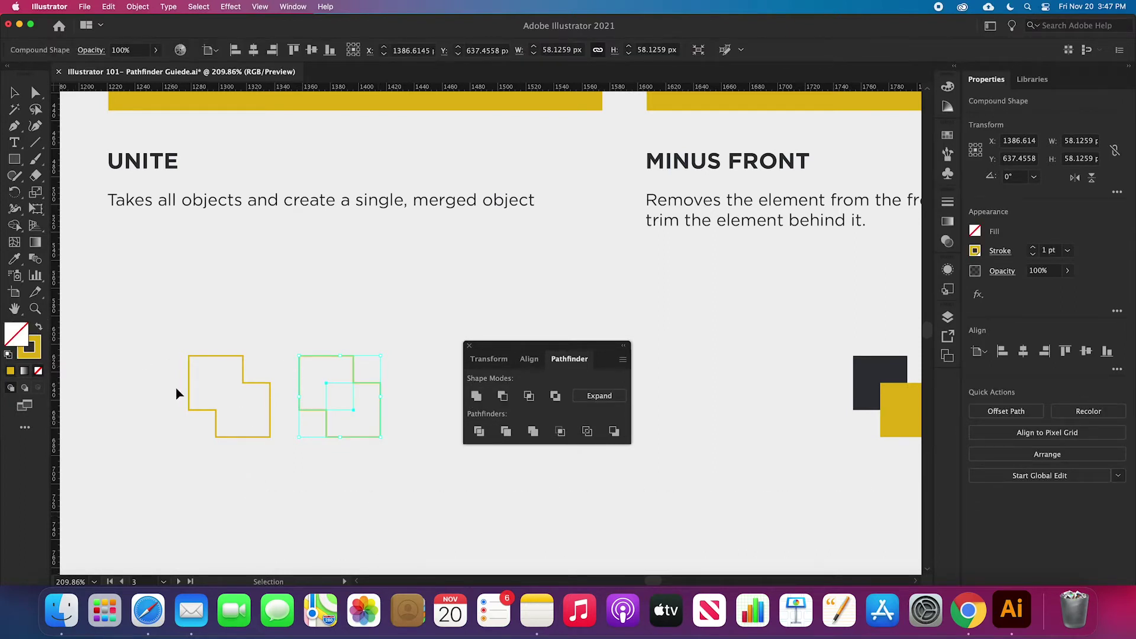
Compare the two united outlines, then reposition the lower-right square inside the compound shape and leave isolation mode
{"action": "left_click", "coordinate": [247, 388]}
{"action": "left_click", "coordinate": [325, 393]}
{"action": "left_click", "coordinate": [271, 401]}
{"action": "left_click", "coordinate": [346, 389]}
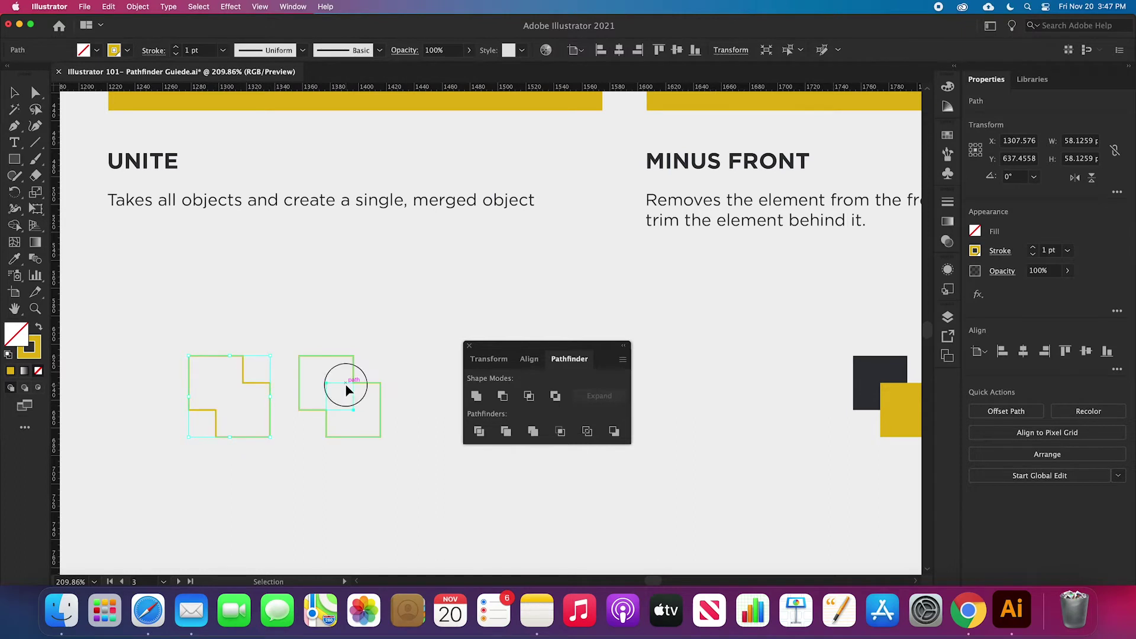
{"action": "double_click", "coordinate": [346, 389]}
{"action": "left_click_drag", "start_coordinate": [347, 397], "coordinate": [371, 406]}
{"action": "key", "text": "Escape"}
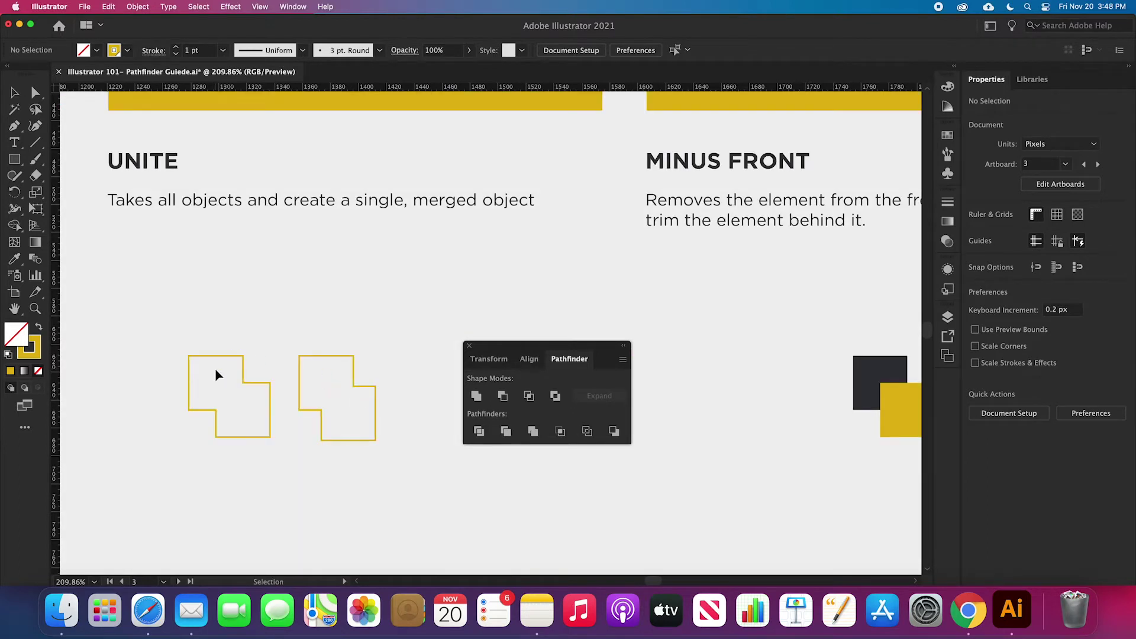
Expand the compound shape into a plain path and deselect it
{"action": "left_click", "coordinate": [270, 393]}
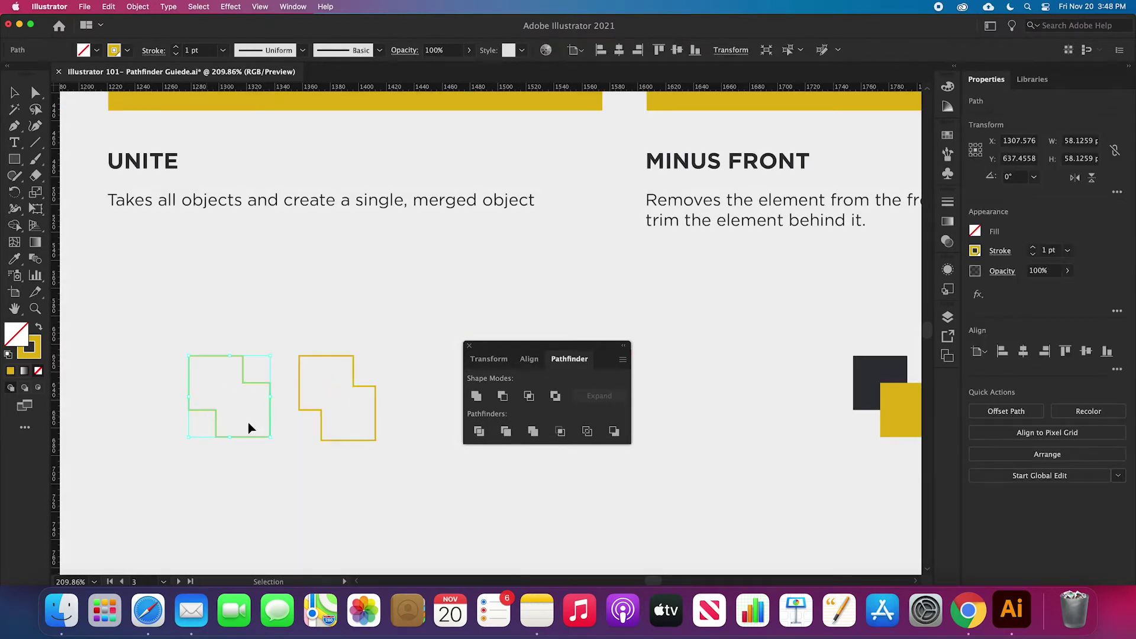
{"action": "left_click_drag", "start_coordinate": [335, 341], "coordinate": [421, 487]}
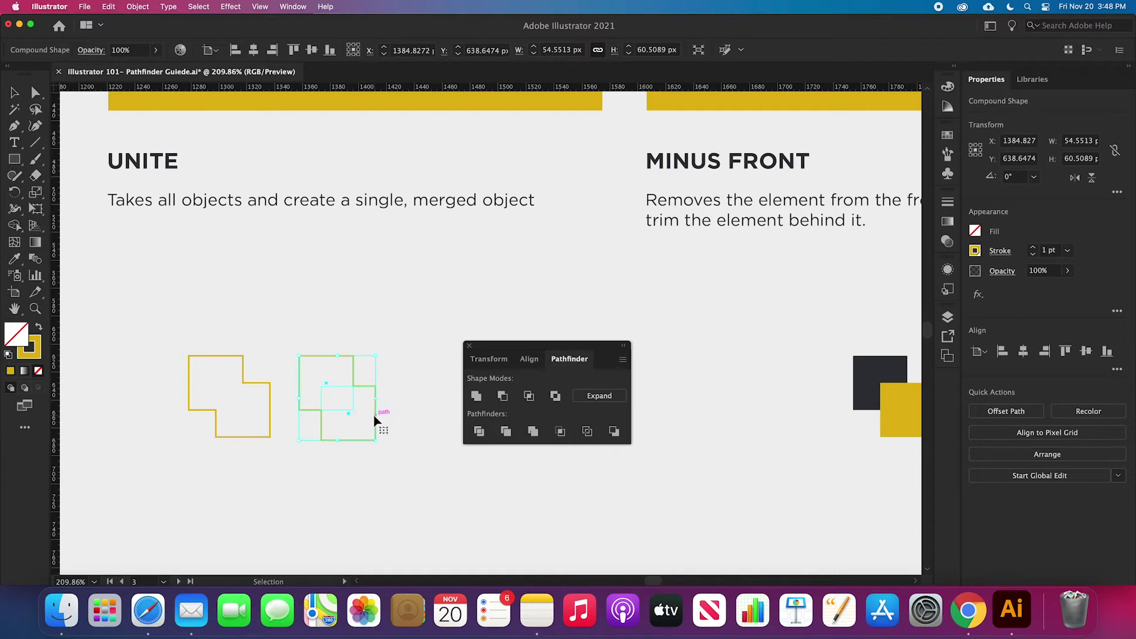
{"action": "left_click", "coordinate": [596, 395]}
{"action": "left_click", "coordinate": [388, 486]}
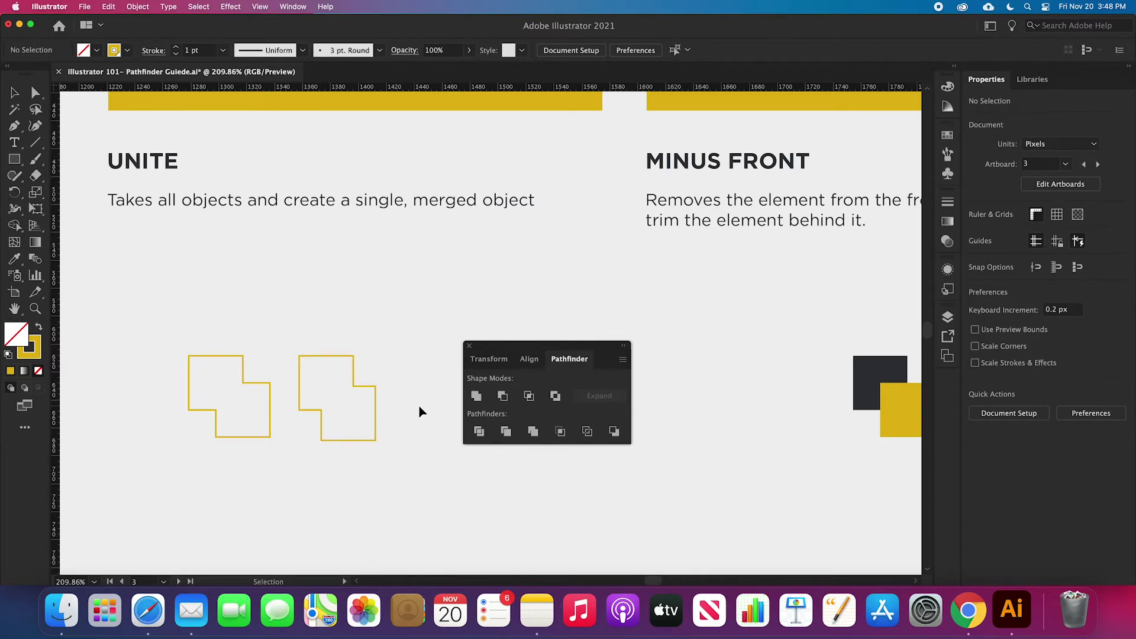
Duplicate the pair of overlapping squares under MINUS FRONT, placing the copy to the left of the original
{"action": "scroll", "coordinate": [418, 407], "scroll_direction": "down", "scroll_amount": 5}
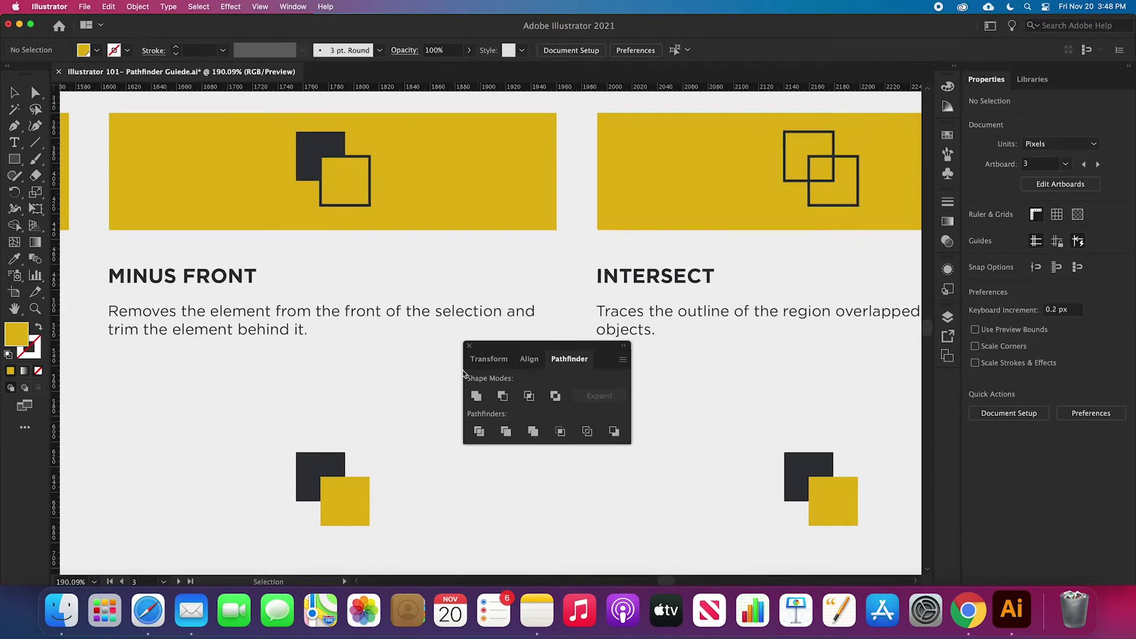
{"action": "scroll", "coordinate": [245, 427], "scroll_direction": "down", "scroll_amount": 2}
{"action": "scroll", "coordinate": [246, 428], "scroll_direction": "right", "scroll_amount": 2}
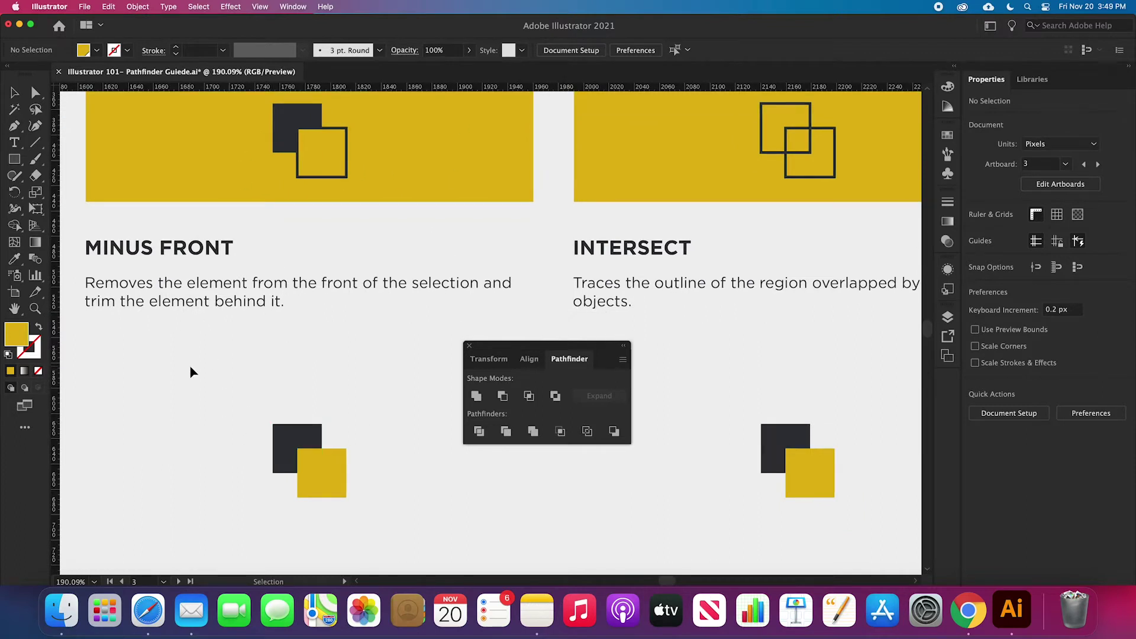
{"action": "scroll", "coordinate": [190, 367], "scroll_direction": "up", "scroll_amount": 3}
{"action": "scroll", "coordinate": [190, 366], "scroll_direction": "left", "scroll_amount": 2}
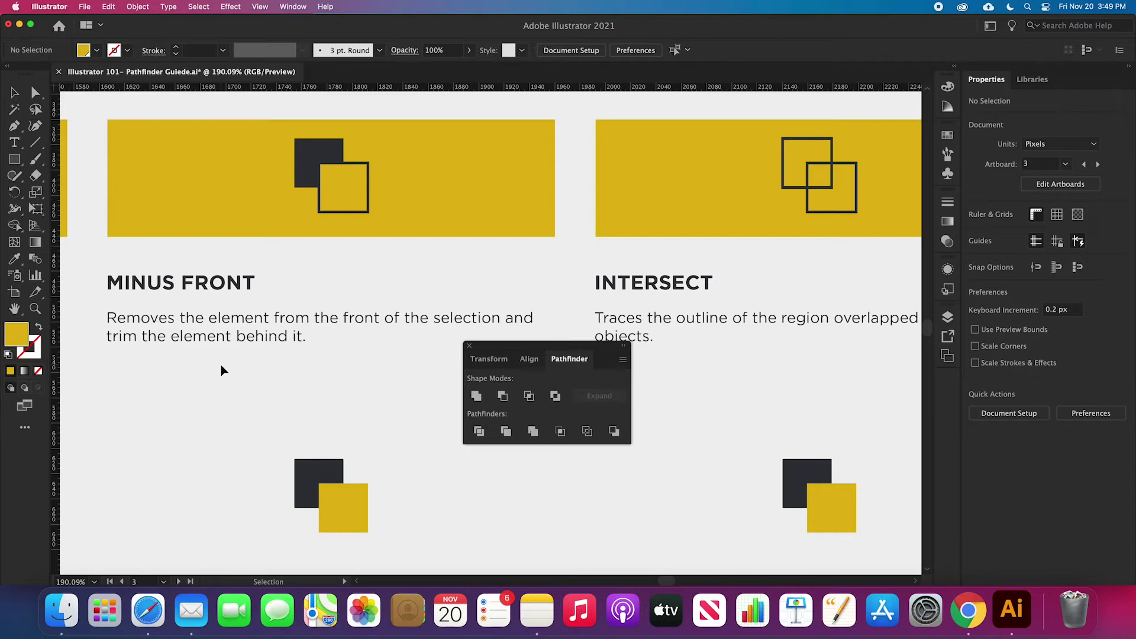
{"action": "scroll", "coordinate": [222, 367], "scroll_direction": "down", "scroll_amount": 4}
{"action": "left_click_drag", "start_coordinate": [235, 375], "coordinate": [214, 464]}
Bring the original pair's dark square to the front and subtract it from the yellow square with Minus Front
{"action": "left_click", "coordinate": [345, 455]}
{"action": "left_click", "coordinate": [300, 503]}
{"action": "left_click", "coordinate": [300, 431]}
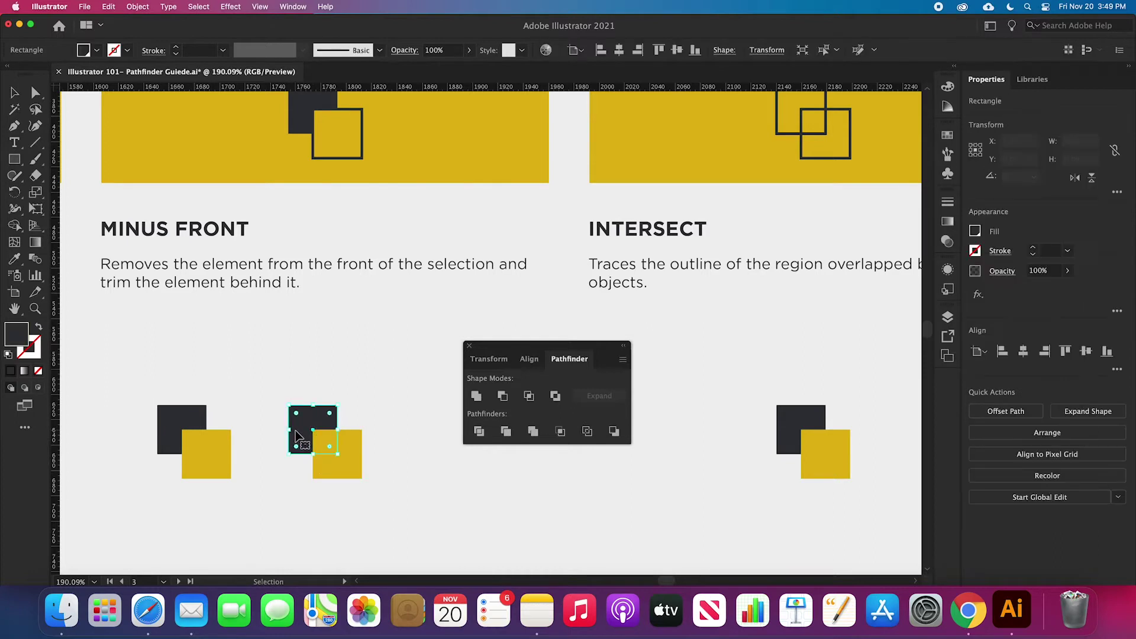
{"action": "right_click", "coordinate": [297, 434]}
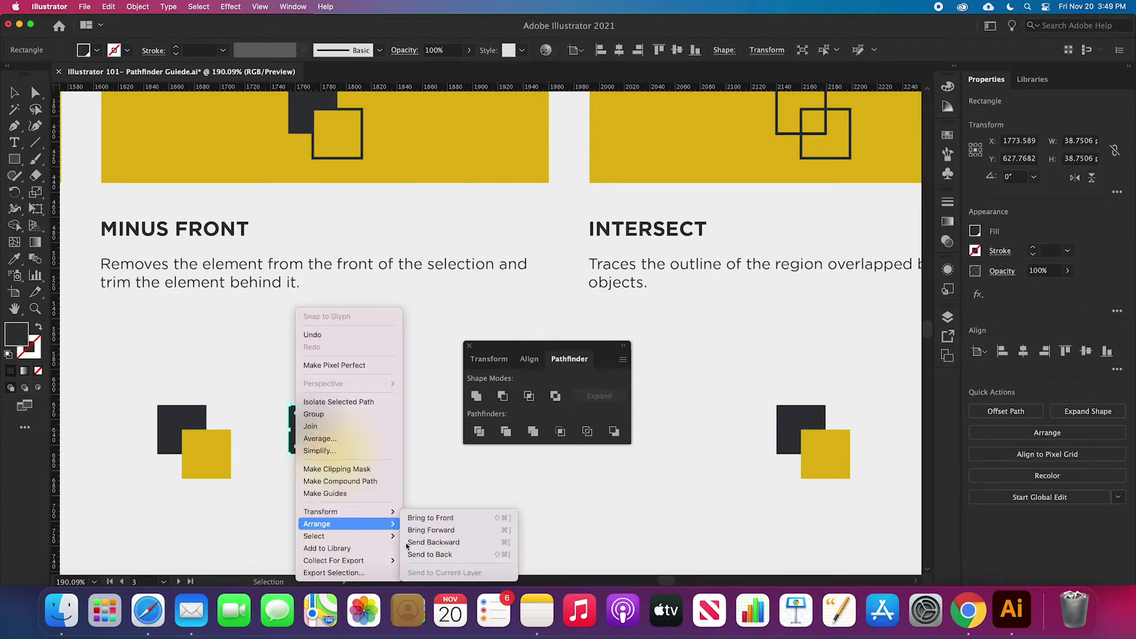
{"action": "left_click", "coordinate": [452, 518]}
{"action": "left_click_drag", "start_coordinate": [299, 373], "coordinate": [382, 485]}
{"action": "left_click", "coordinate": [503, 395]}
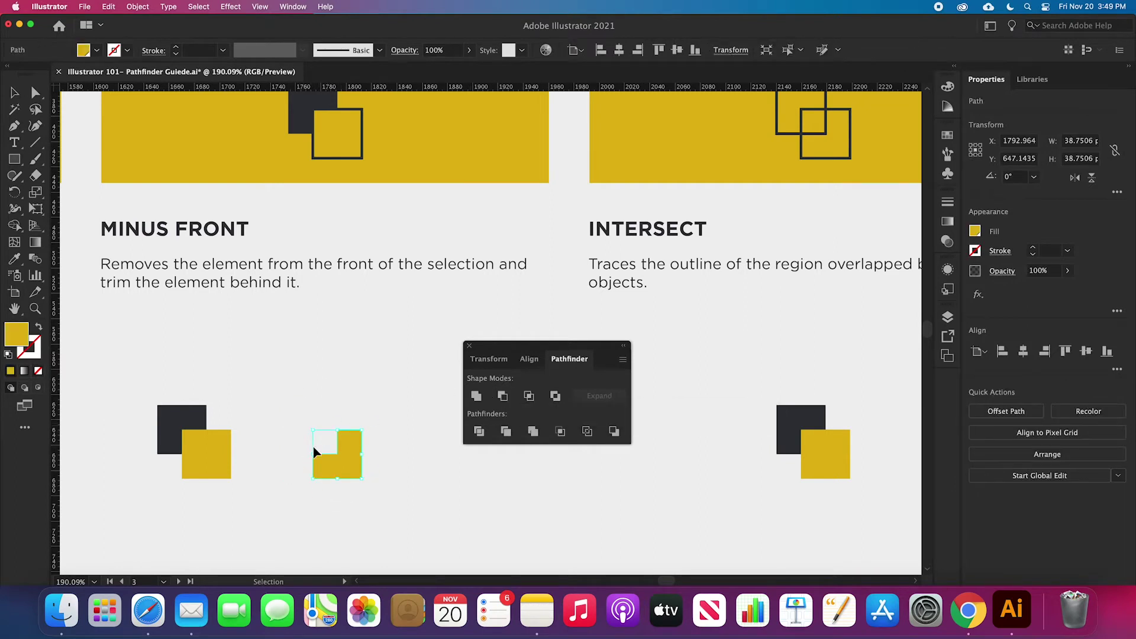
Subtract the yellow square from the dark square in the copied pair with Minus Front
{"action": "left_click_drag", "start_coordinate": [149, 395], "coordinate": [228, 477]}
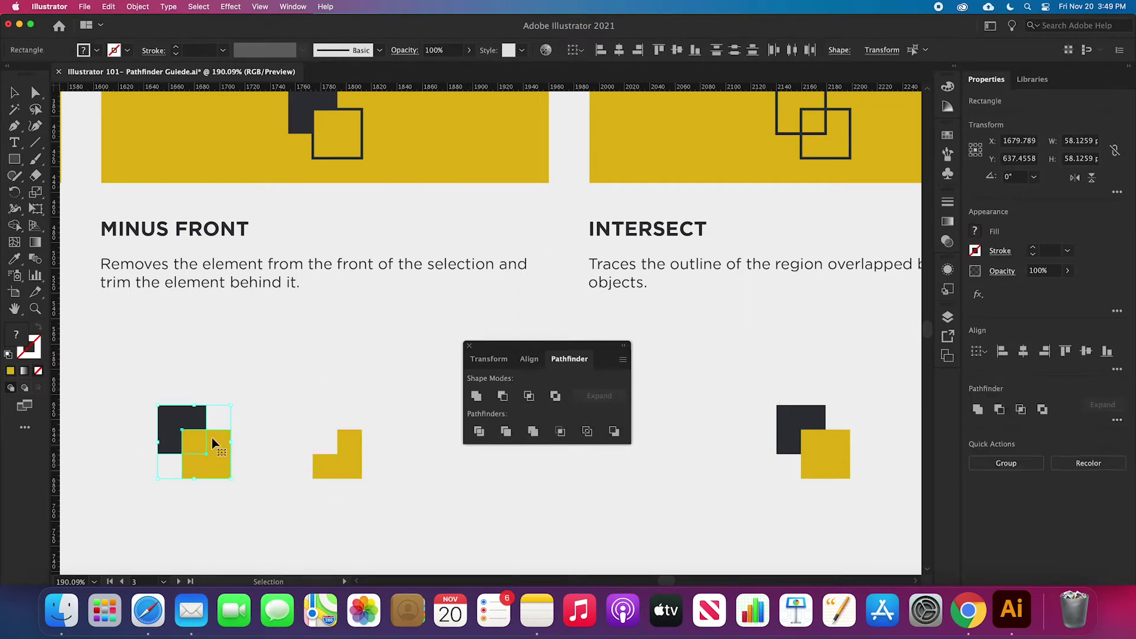
{"action": "left_click", "coordinate": [503, 396]}
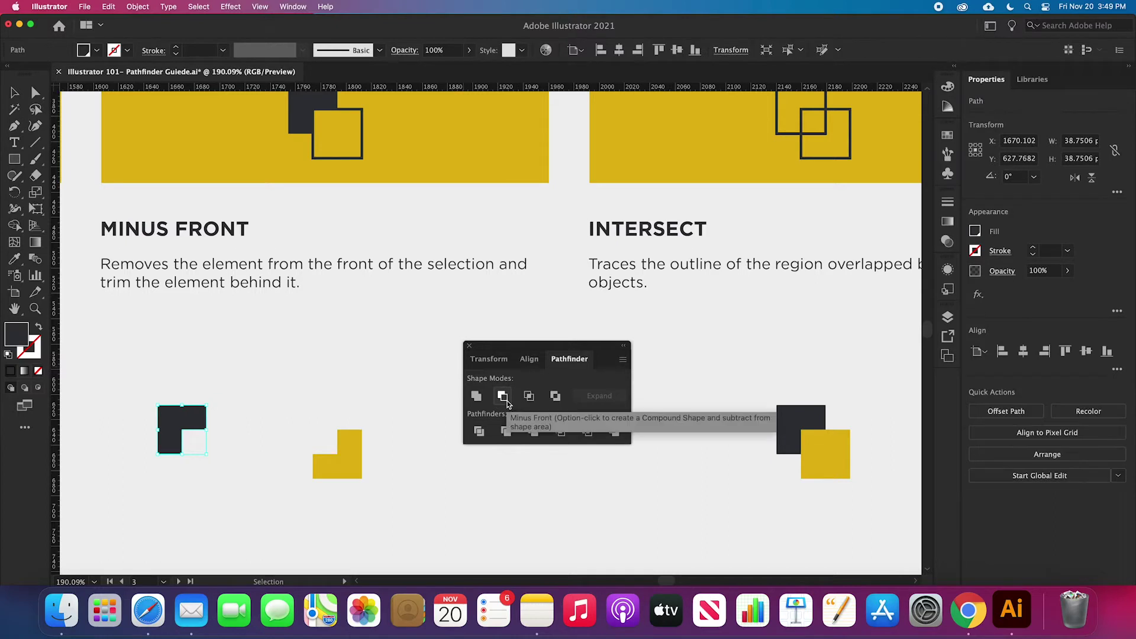
{"action": "left_click", "coordinate": [237, 479]}
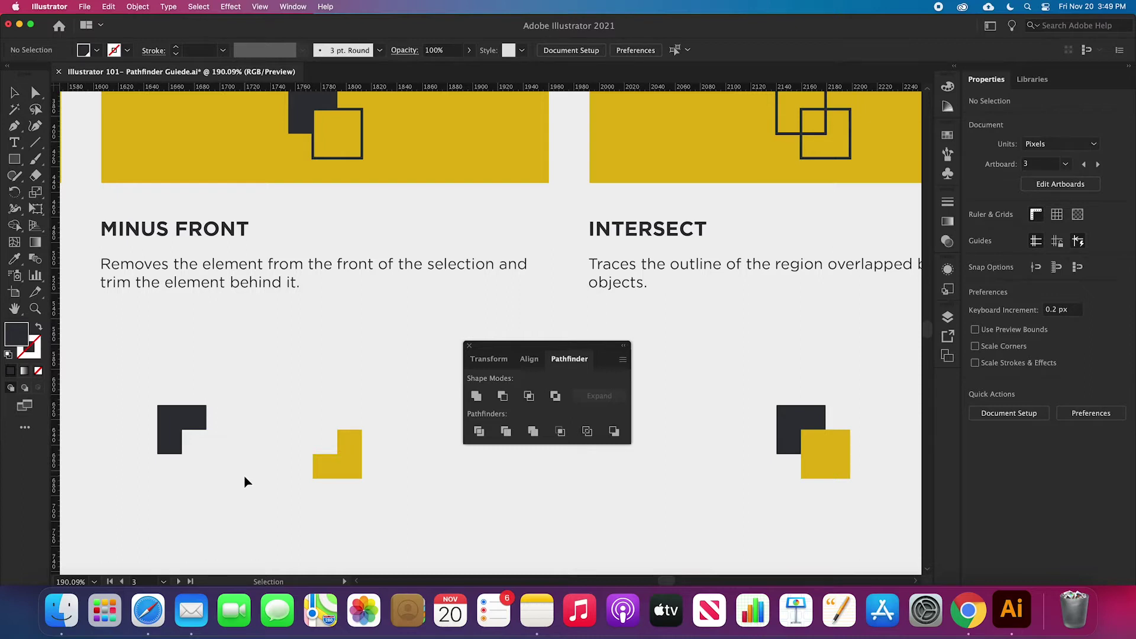
Try Intersect on the pair of overlapping squares under INTERSECT, and undo it
{"action": "scroll", "coordinate": [247, 483], "scroll_direction": "right", "scroll_amount": 10}
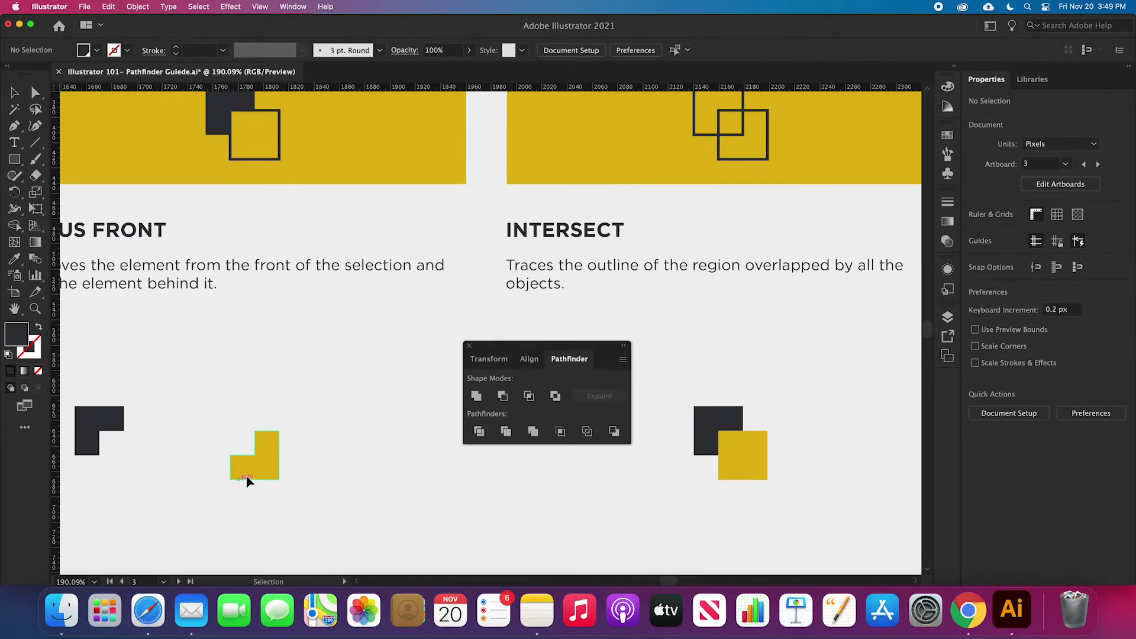
{"action": "scroll", "coordinate": [248, 482], "scroll_direction": "down", "scroll_amount": 2}
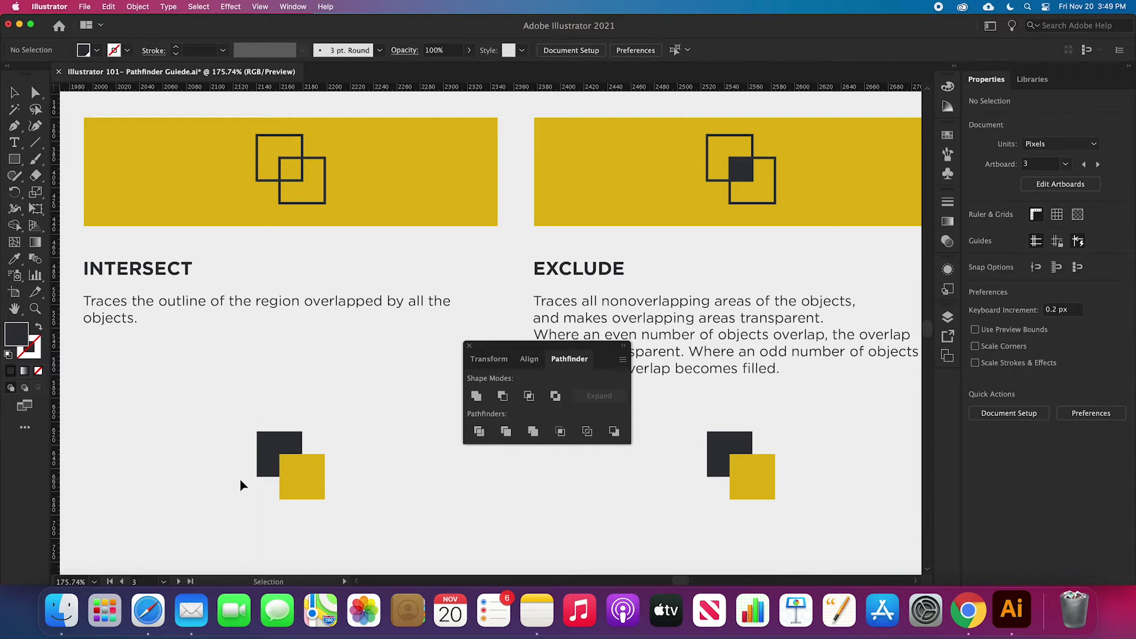
{"action": "left_click_drag", "start_coordinate": [213, 419], "coordinate": [364, 517]}
{"action": "left_click", "coordinate": [529, 396]}
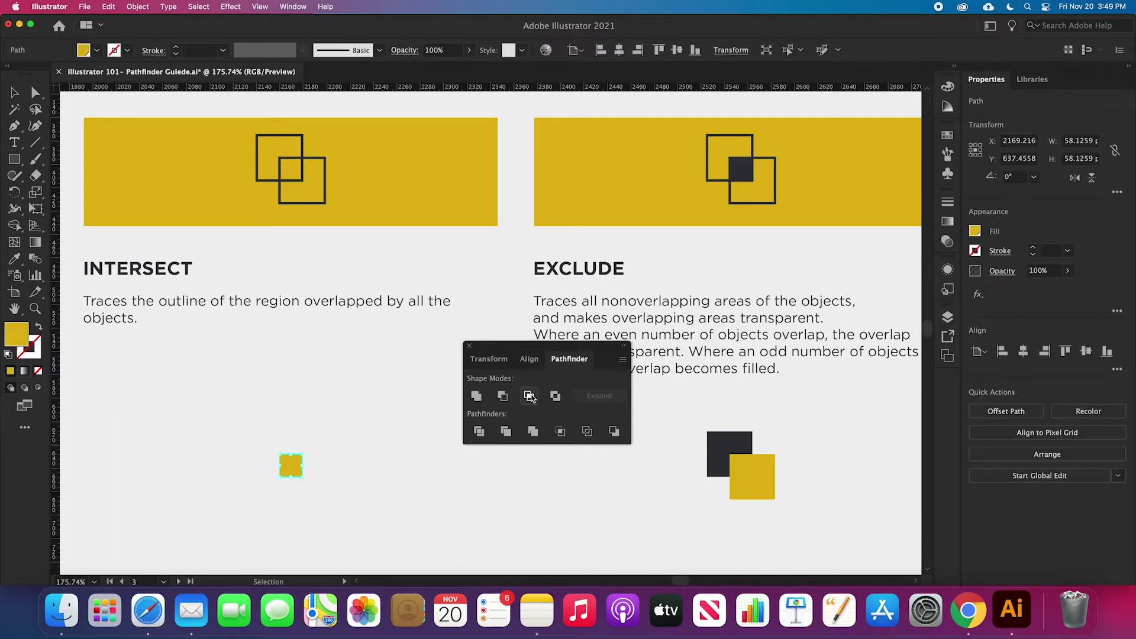
{"action": "left_click", "coordinate": [323, 492]}
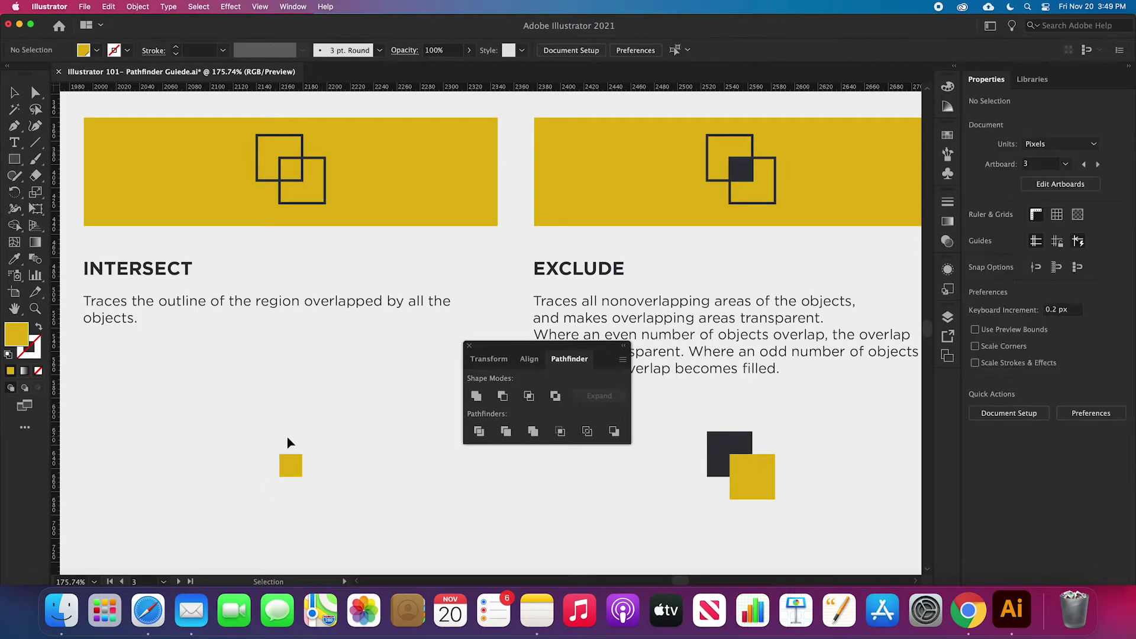
{"action": "key", "text": "super+z"}
Place two copies of the squares under INTERSECT, one beside and one above the original, offsetting the yellow square differently in each copy
{"action": "left_click_drag", "start_coordinate": [289, 459], "coordinate": [163, 470]}
{"action": "scroll", "coordinate": [163, 470], "scroll_direction": "left", "scroll_amount": 5}
{"action": "left_click", "coordinate": [286, 477]}
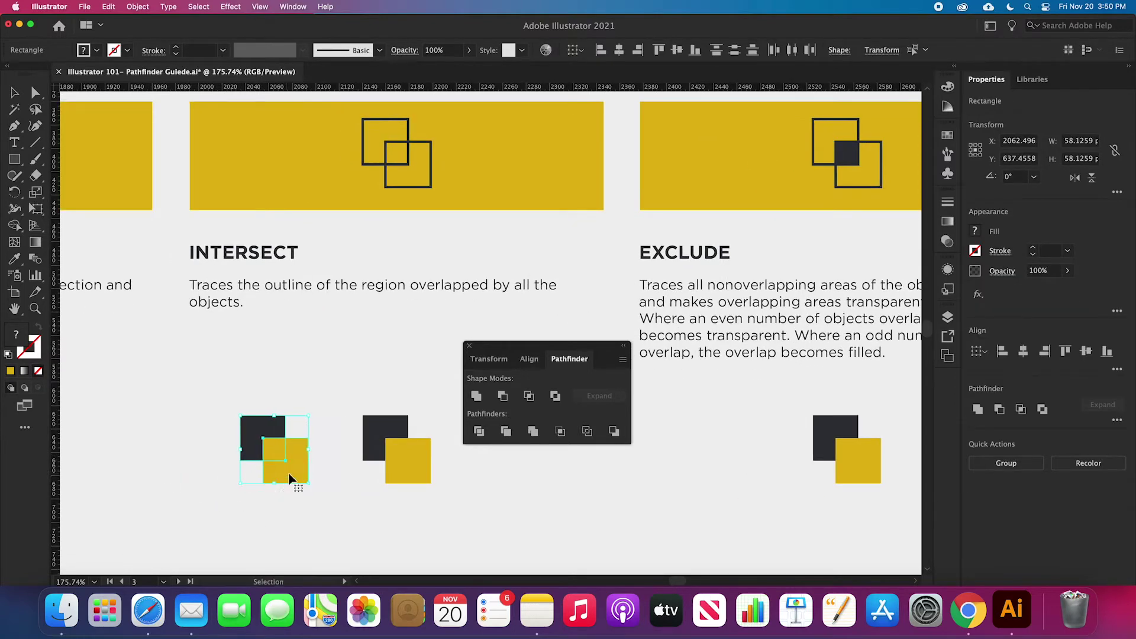
{"action": "left_click_drag", "start_coordinate": [291, 471], "coordinate": [365, 328]}
{"action": "left_click", "coordinate": [275, 441], "text": "shift"}
{"action": "key", "text": "super+shift+a"}
Apply Intersect to the original pair of squares and to the copied pair above it
{"action": "left_click_drag", "start_coordinate": [332, 415], "coordinate": [426, 500]}
{"action": "left_click", "coordinate": [529, 395]}
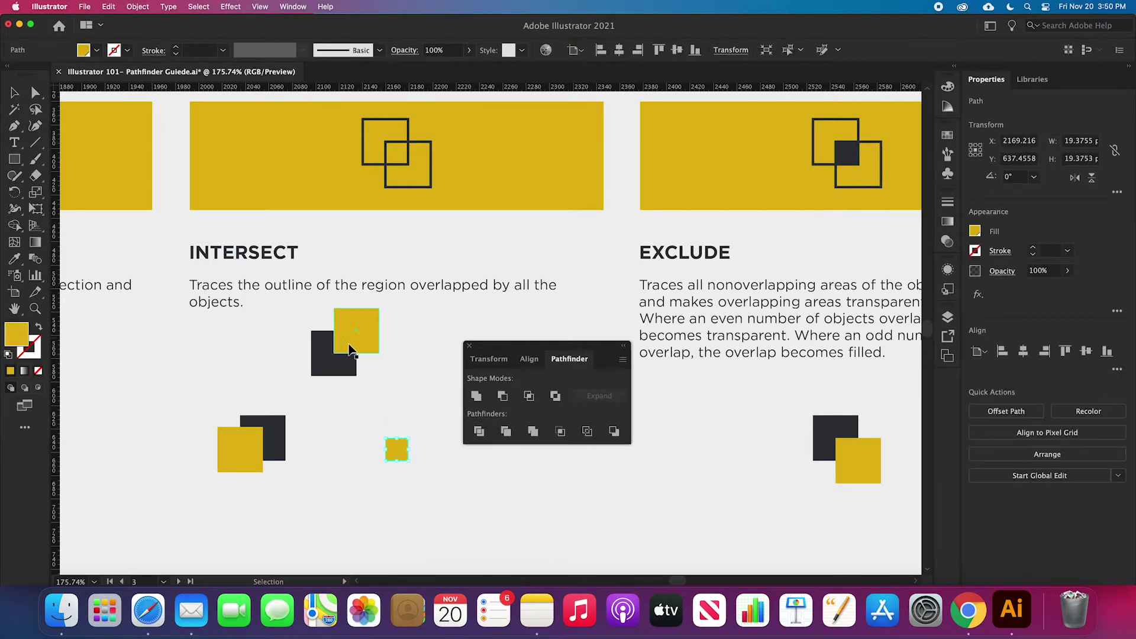
{"action": "left_click", "coordinate": [343, 357]}
{"action": "left_click", "coordinate": [364, 333], "text": "shift"}
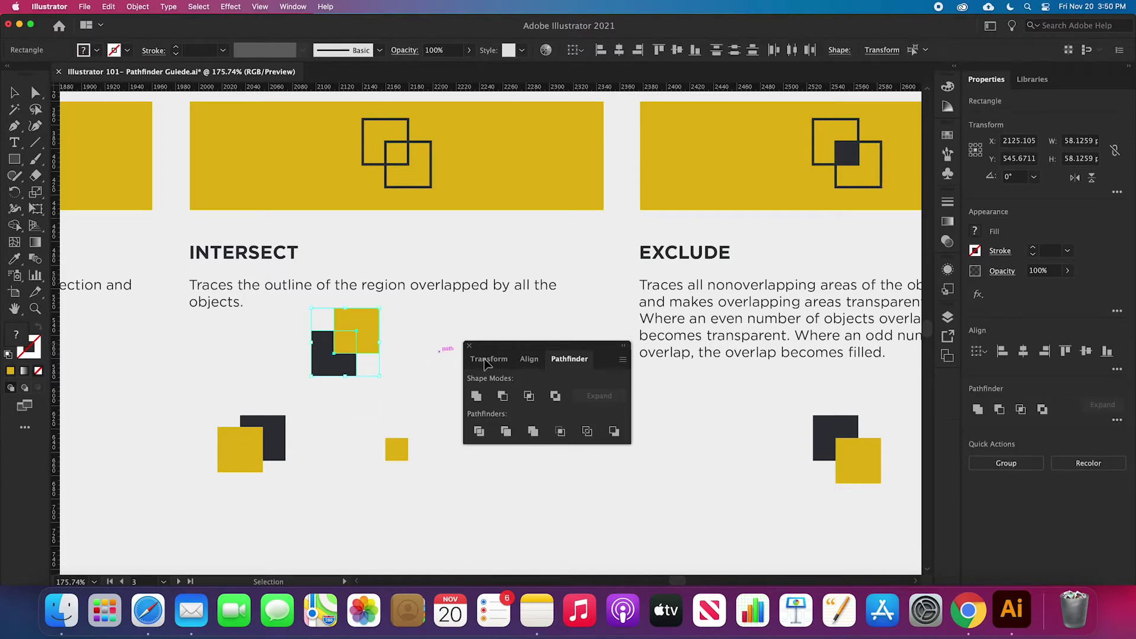
{"action": "left_click", "coordinate": [529, 396]}
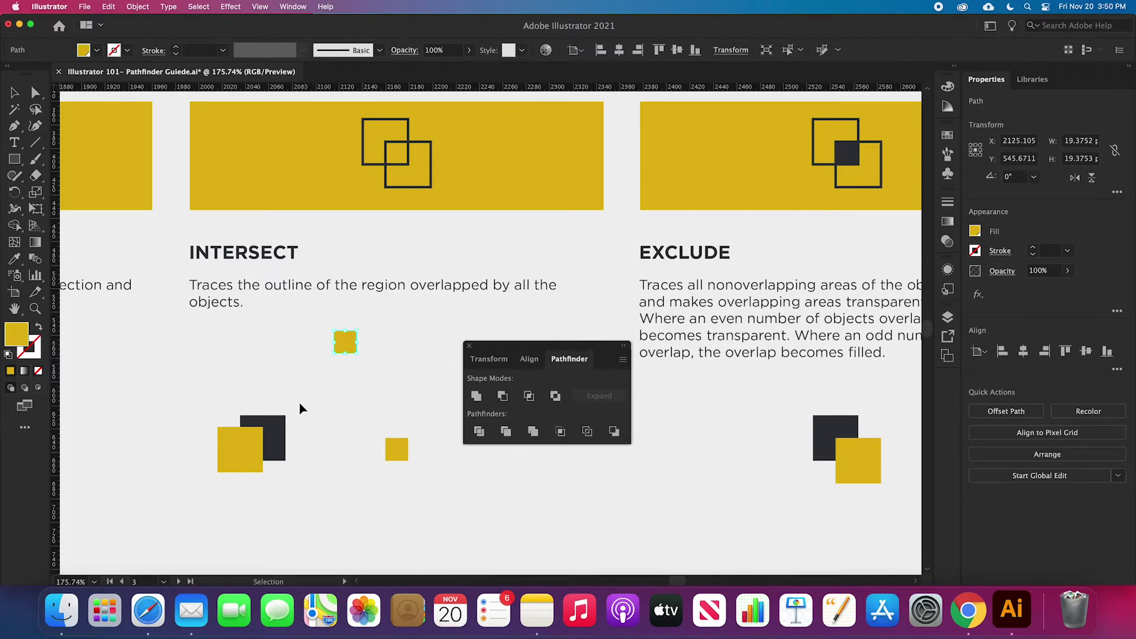
Intersect the dark and yellow squares of the copied pair left of the original, and deselect the result
{"action": "left_click", "coordinate": [278, 444]}
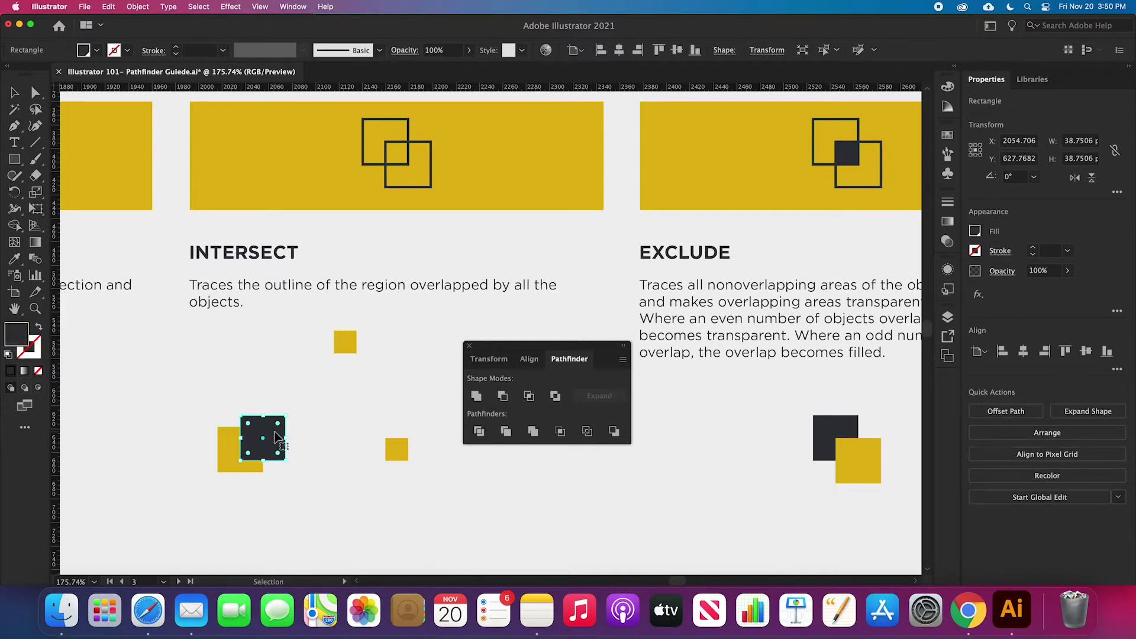
{"action": "left_click", "coordinate": [252, 466], "text": "shift"}
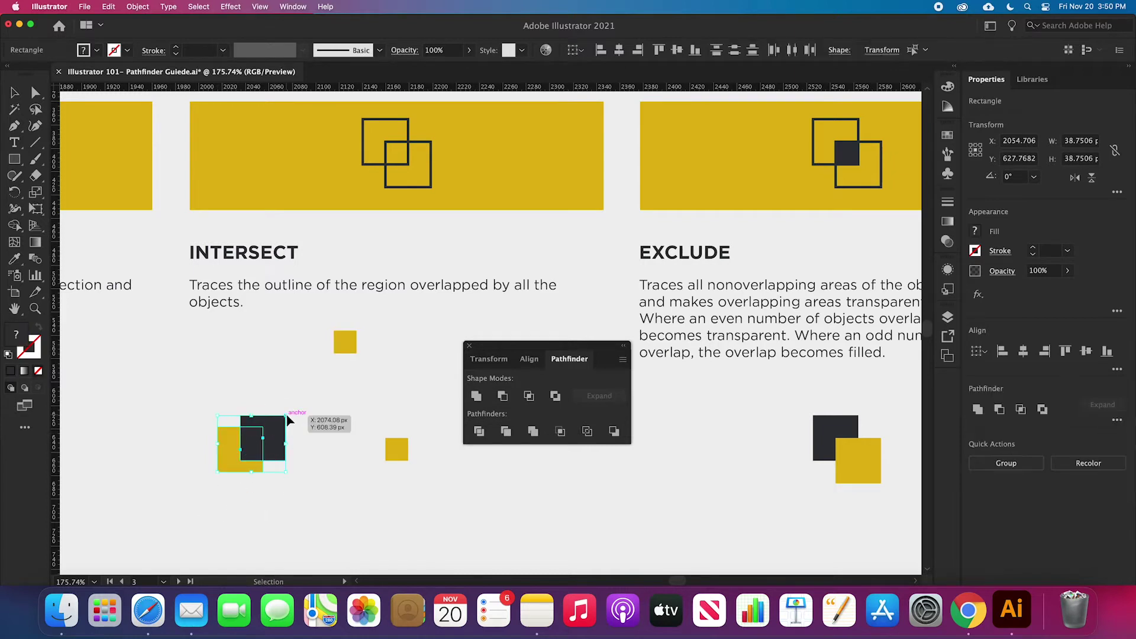
{"action": "left_click", "coordinate": [530, 396]}
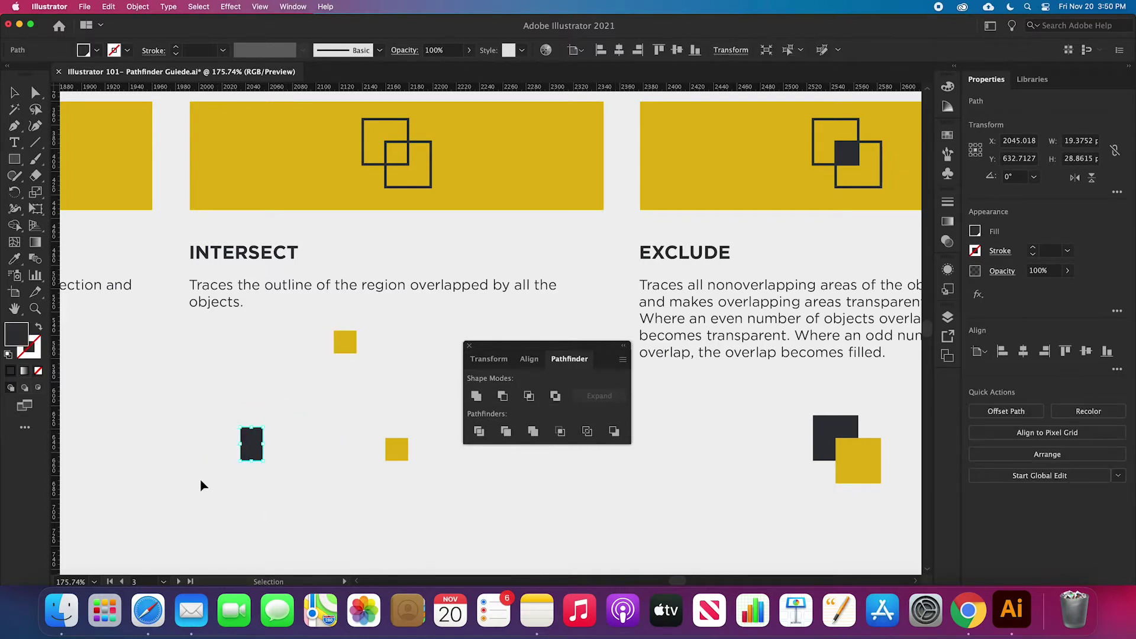
{"action": "left_click", "coordinate": [263, 480]}
Try Exclude as a non-compound shape on the overlapping squares under EXCLUDE, and undo it
{"action": "scroll", "coordinate": [260, 453], "scroll_direction": "right", "scroll_amount": 10}
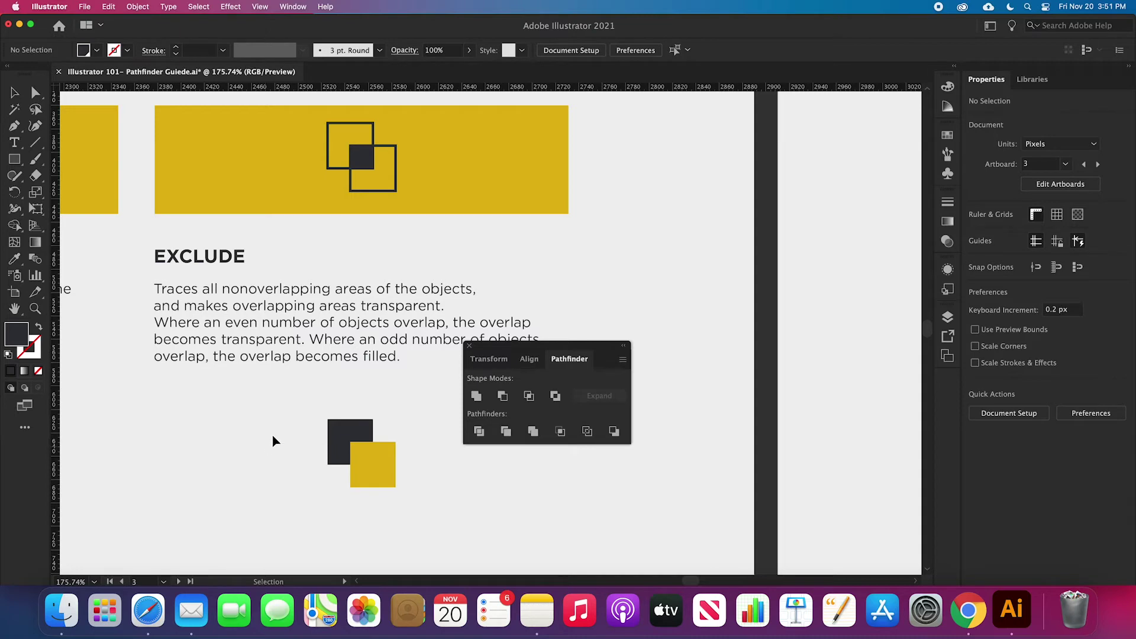
{"action": "left_click_drag", "start_coordinate": [383, 473], "coordinate": [392, 484]}
{"action": "left_click", "coordinate": [555, 396]}
{"action": "scroll", "coordinate": [284, 454], "scroll_direction": "down", "scroll_amount": 2}
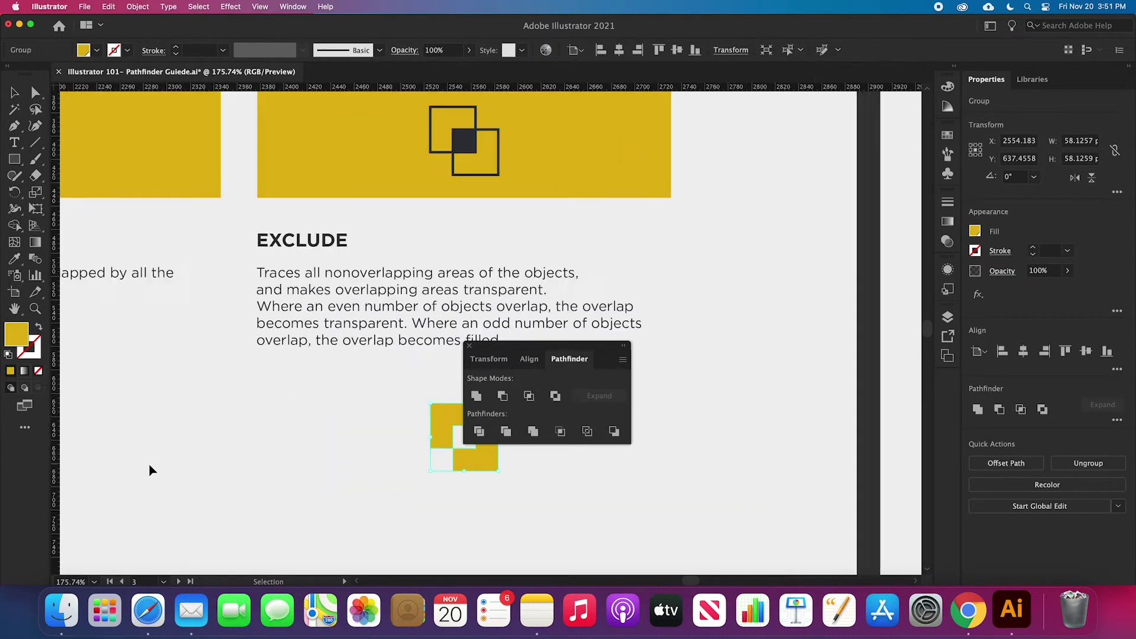
{"action": "scroll", "coordinate": [148, 463], "scroll_direction": "left", "scroll_amount": 8}
{"action": "scroll", "coordinate": [349, 424], "scroll_direction": "right", "scroll_amount": 10}
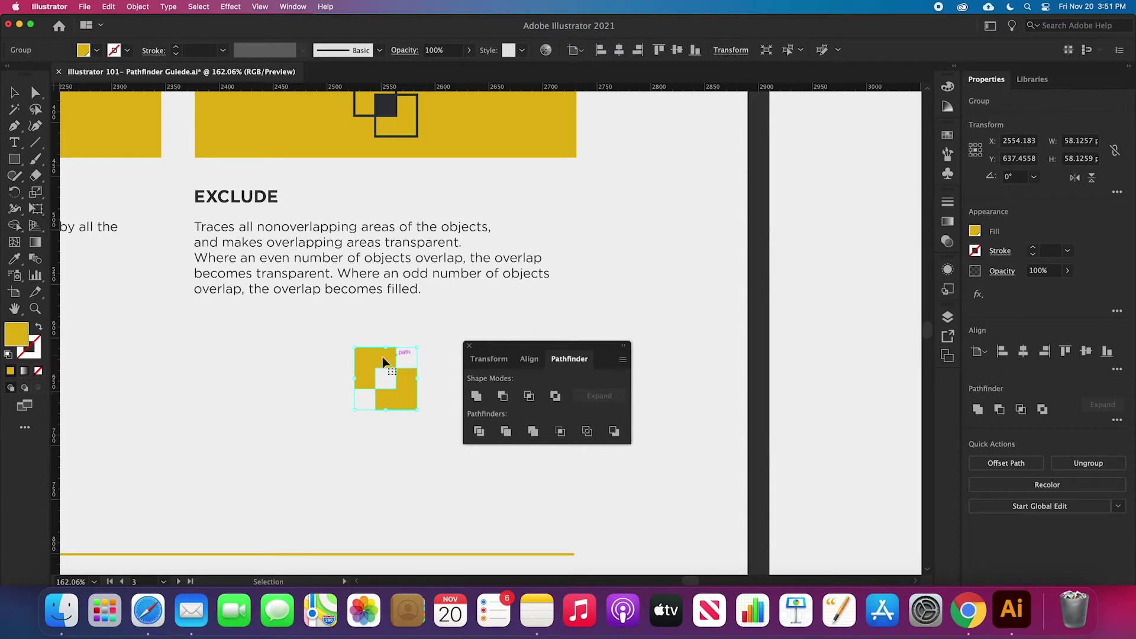
{"action": "left_click", "coordinate": [423, 427]}
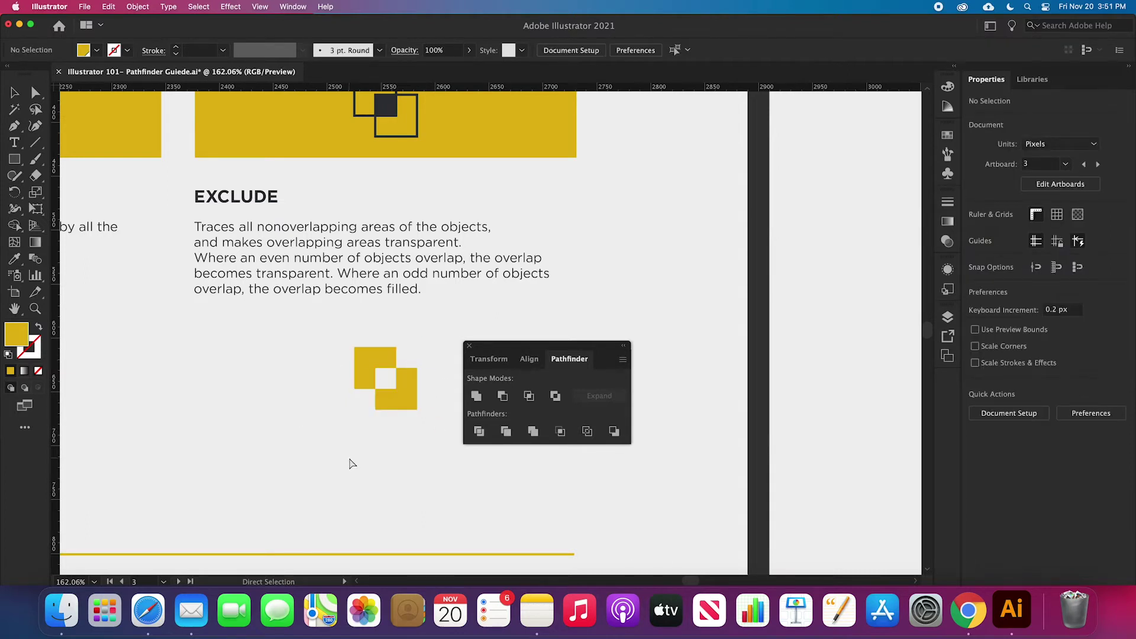
{"action": "key", "text": "super+z"}
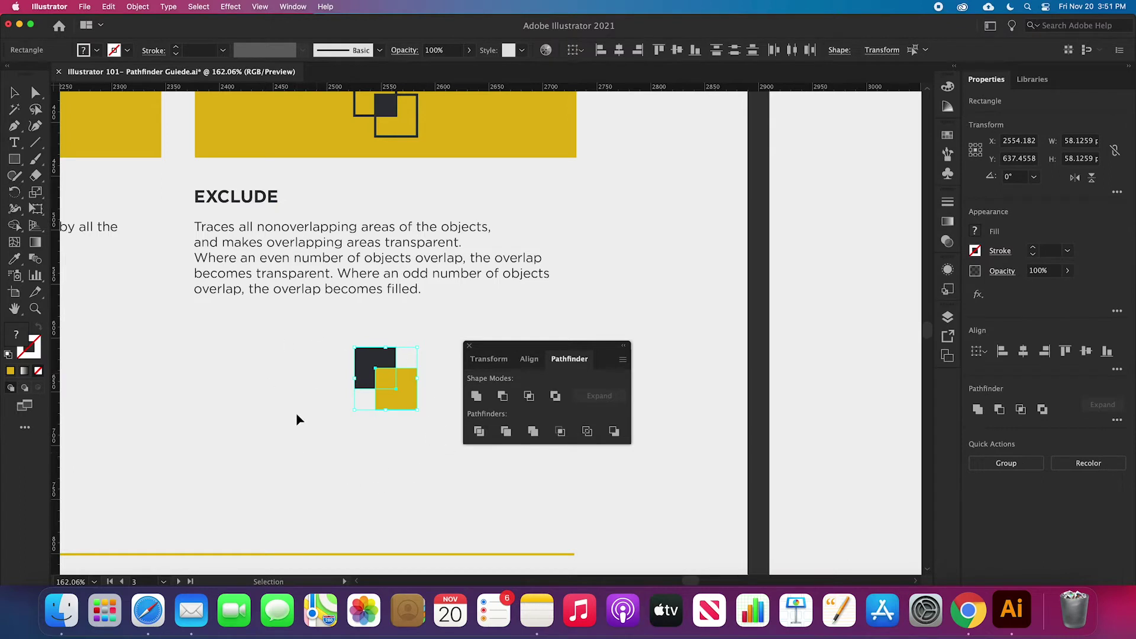
Duplicate the pair under EXCLUDE to the left and apply Exclude to the copy as a compound shape
{"action": "left_click_drag", "start_coordinate": [374, 390], "coordinate": [244, 390]}
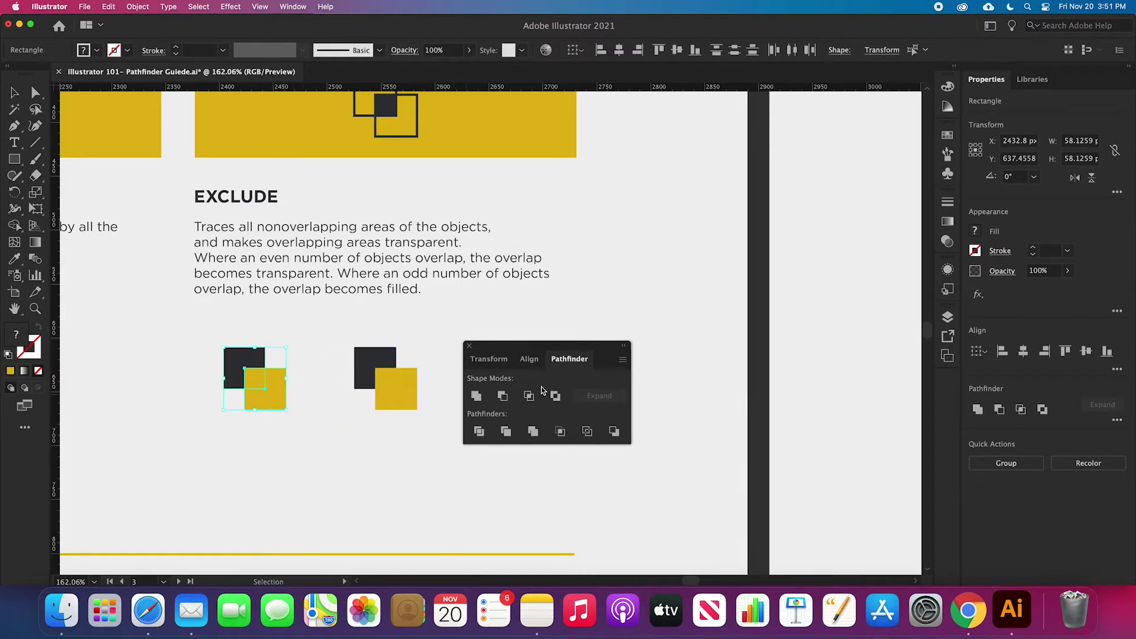
{"action": "left_click", "coordinate": [555, 395], "text": "alt"}
{"action": "left_click", "coordinate": [439, 408]}
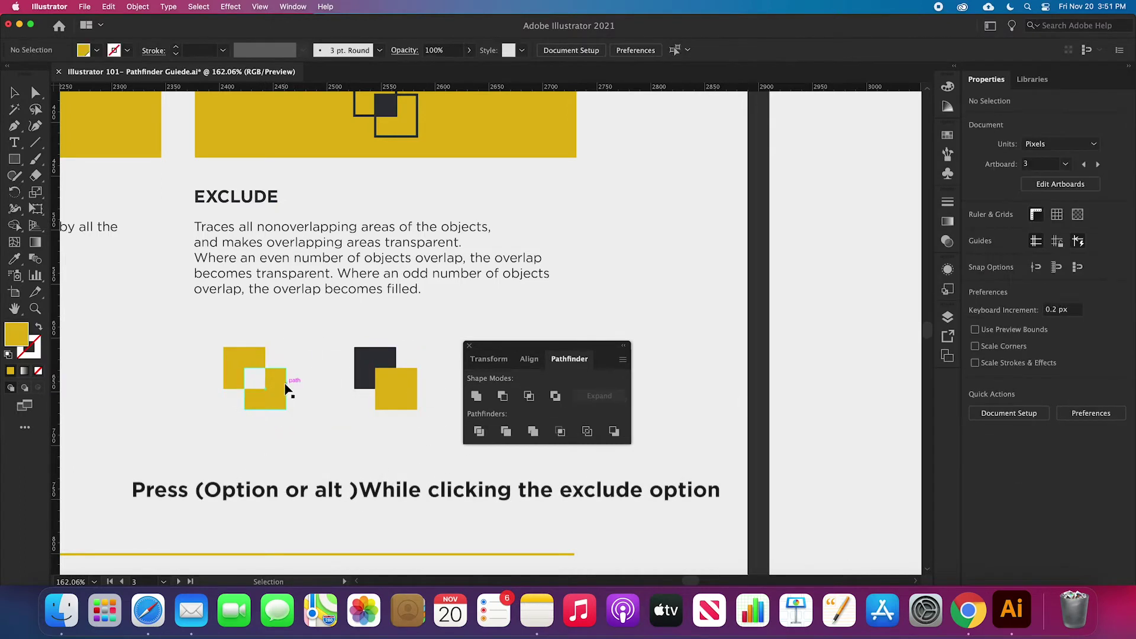
Enter the excluded compound shape, move its lower-right square slightly upward, and exit the shape
{"action": "double_click", "coordinate": [279, 400]}
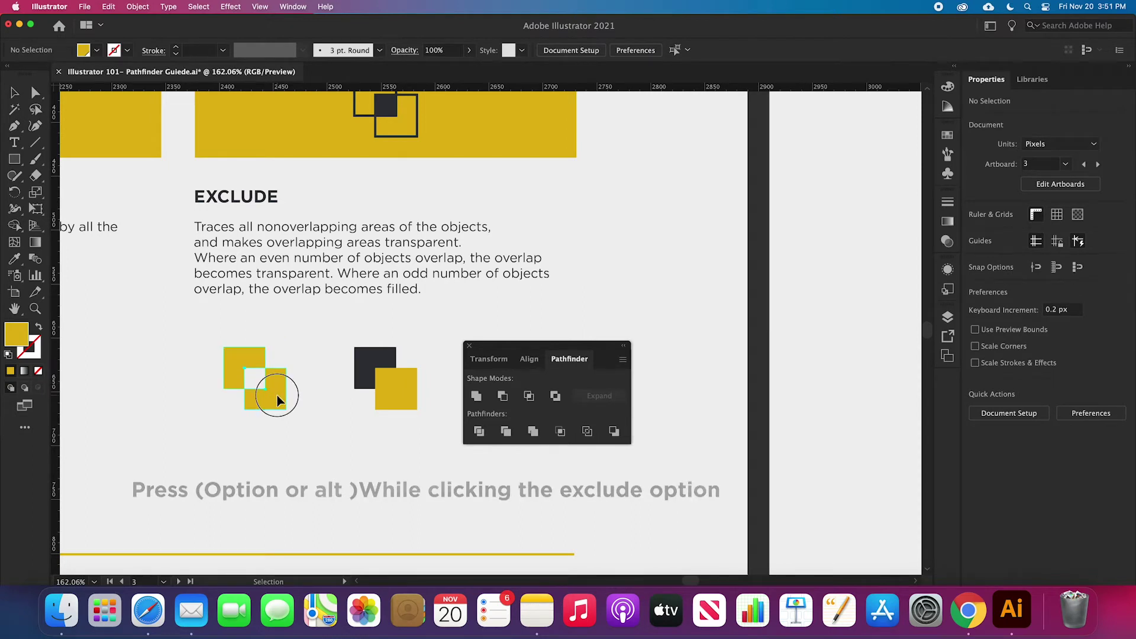
{"action": "mouse_move", "coordinate": [278, 400]}
{"action": "left_mouse_down"}
{"action": "mouse_move", "coordinate": [239, 390]}
{"action": "mouse_move", "coordinate": [235, 370]}
{"action": "mouse_move", "coordinate": [249, 349]}
{"action": "mouse_move", "coordinate": [297, 368]}
{"action": "mouse_move", "coordinate": [275, 394]}
{"action": "mouse_move", "coordinate": [241, 381]}
{"action": "mouse_move", "coordinate": [225, 349]}
{"action": "mouse_move", "coordinate": [246, 375]}
{"action": "mouse_move", "coordinate": [232, 394]}
{"action": "mouse_move", "coordinate": [279, 398]}
{"action": "mouse_move", "coordinate": [279, 383]}
{"action": "left_mouse_up"}
{"action": "double_click", "coordinate": [293, 425]}
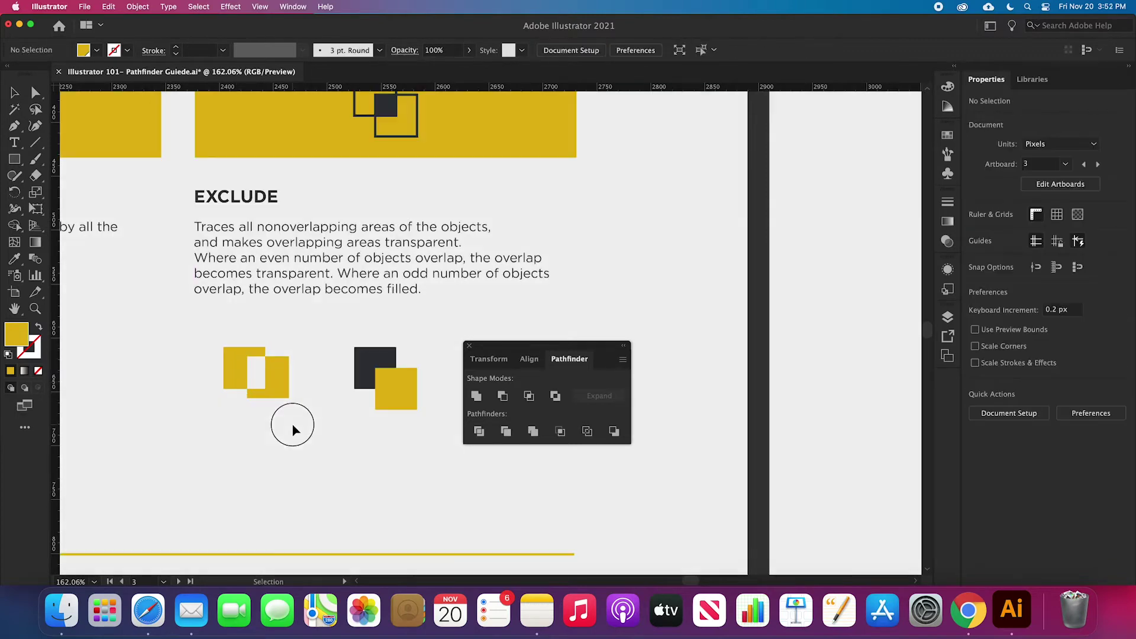
Review the compound and non-compound shape notes, plus the guide's Pathfinders section from DIVIDE to MINUS BACK
{"action": "scroll", "coordinate": [292, 423], "scroll_direction": "down", "scroll_amount": 3}
{"action": "scroll", "coordinate": [292, 424], "scroll_direction": "left", "scroll_amount": 3}
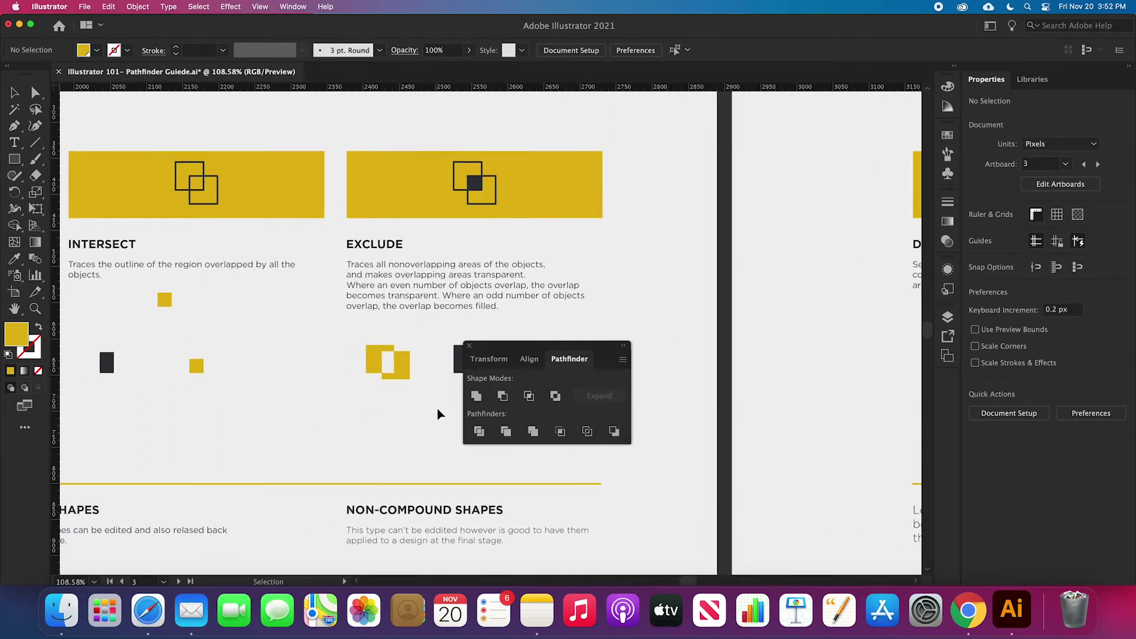
{"action": "scroll", "coordinate": [437, 410], "scroll_direction": "down", "scroll_amount": 2}
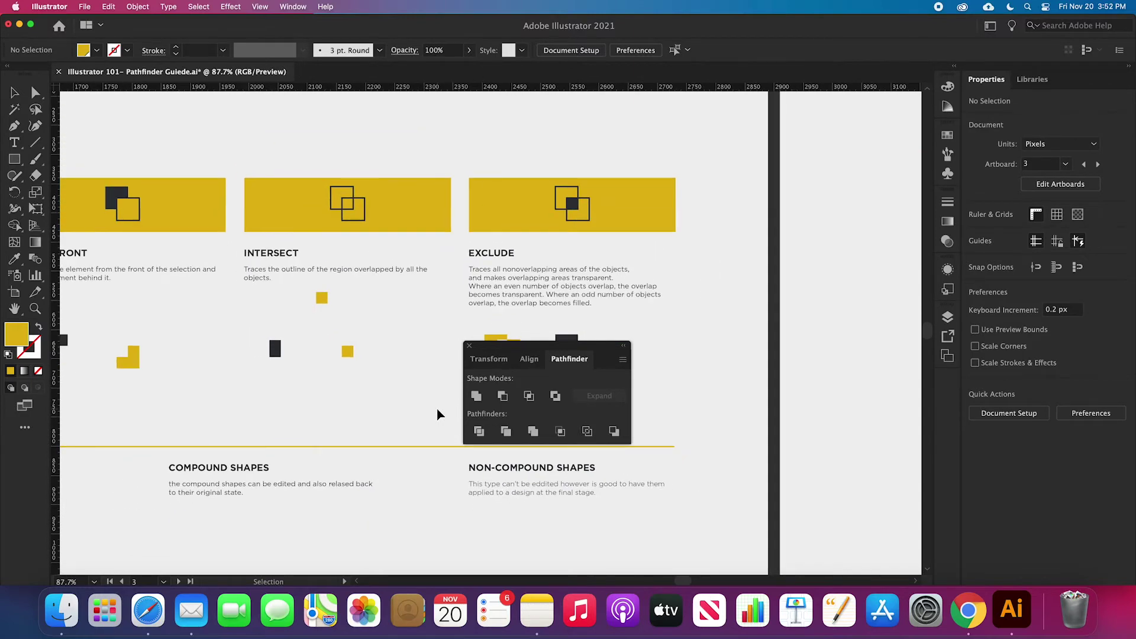
{"action": "scroll", "coordinate": [437, 410], "scroll_direction": "left", "scroll_amount": 2}
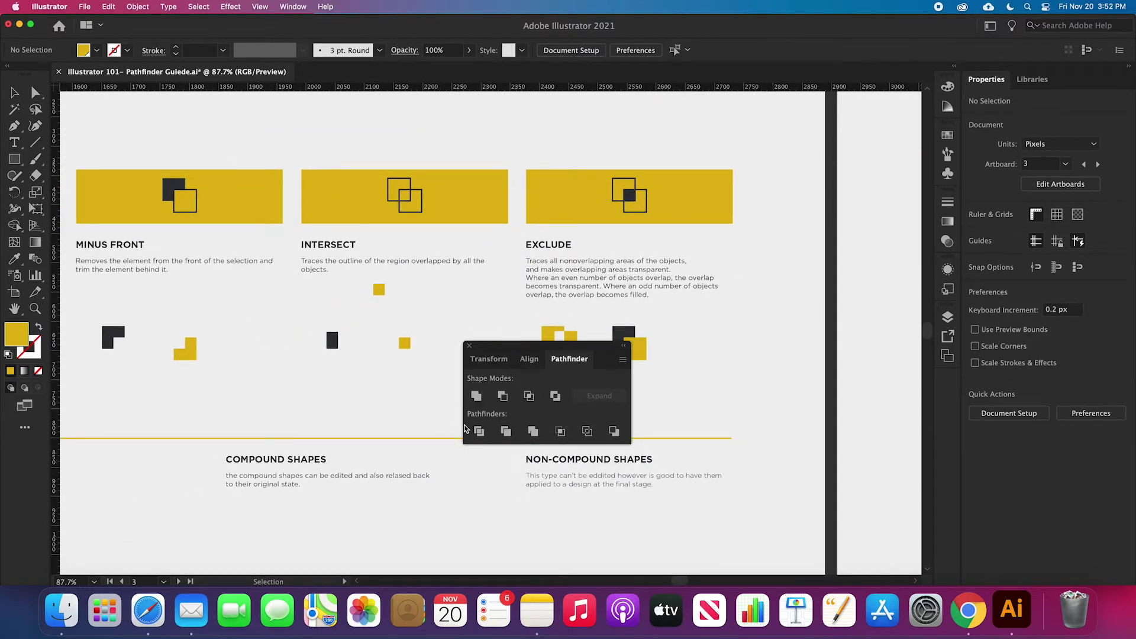
{"action": "scroll", "coordinate": [385, 402], "scroll_direction": "right", "scroll_amount": 10}
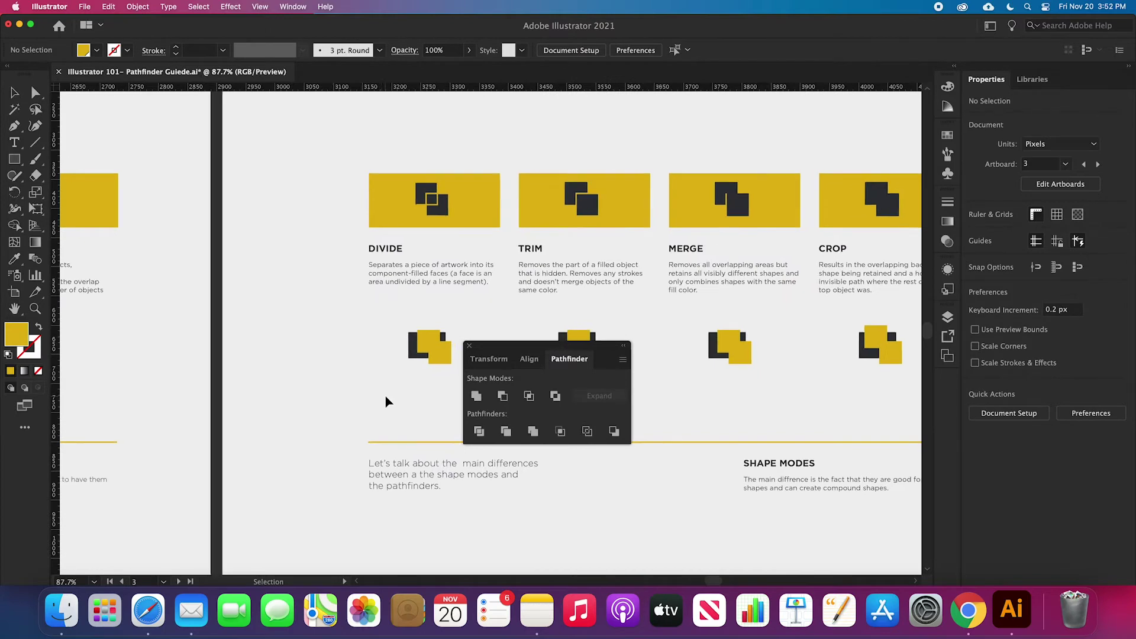
{"action": "scroll", "coordinate": [386, 402], "scroll_direction": "right", "scroll_amount": 4}
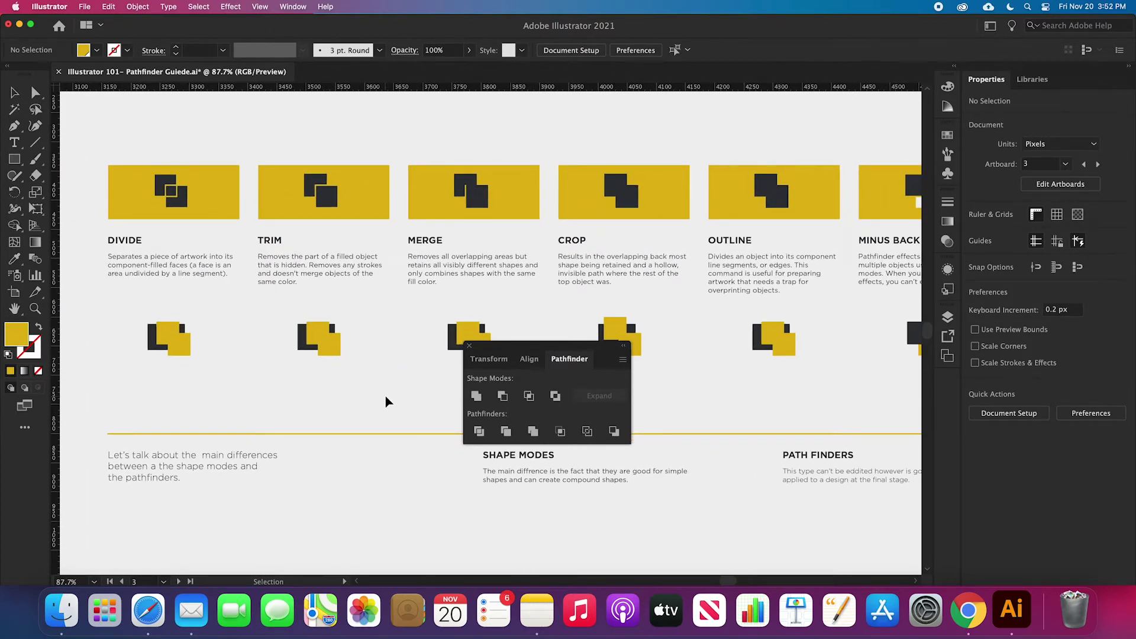
{"action": "scroll", "coordinate": [385, 402], "scroll_direction": "down", "scroll_amount": 5}
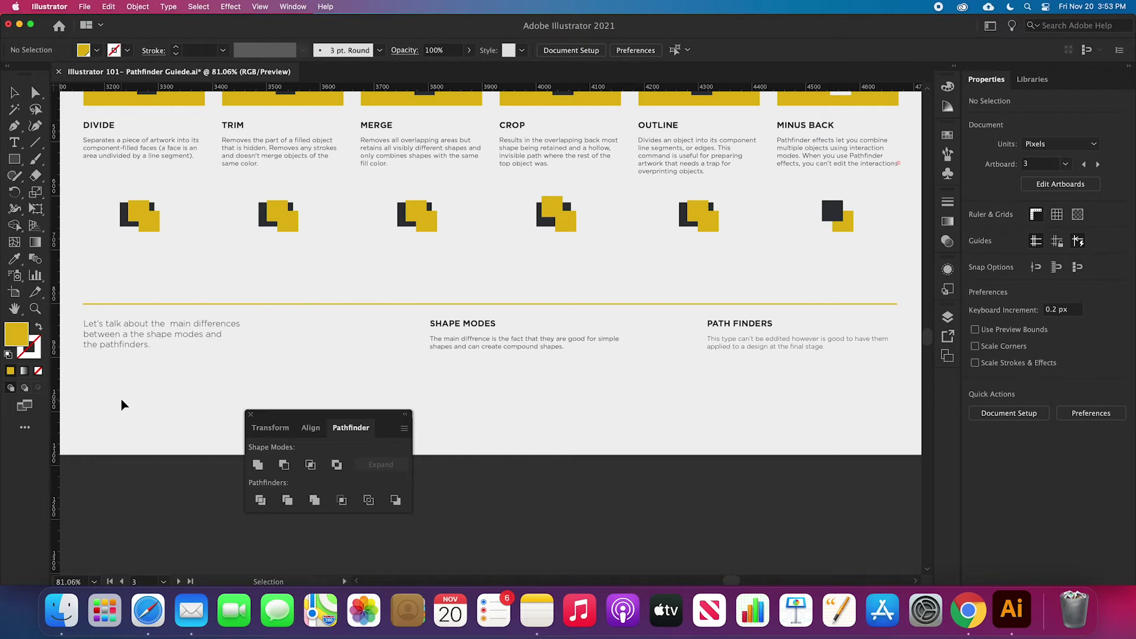
Apply the Divide pathfinder to the three overlapping squares under DIVIDE
{"action": "scroll", "coordinate": [123, 368], "scroll_direction": "up", "scroll_amount": 5}
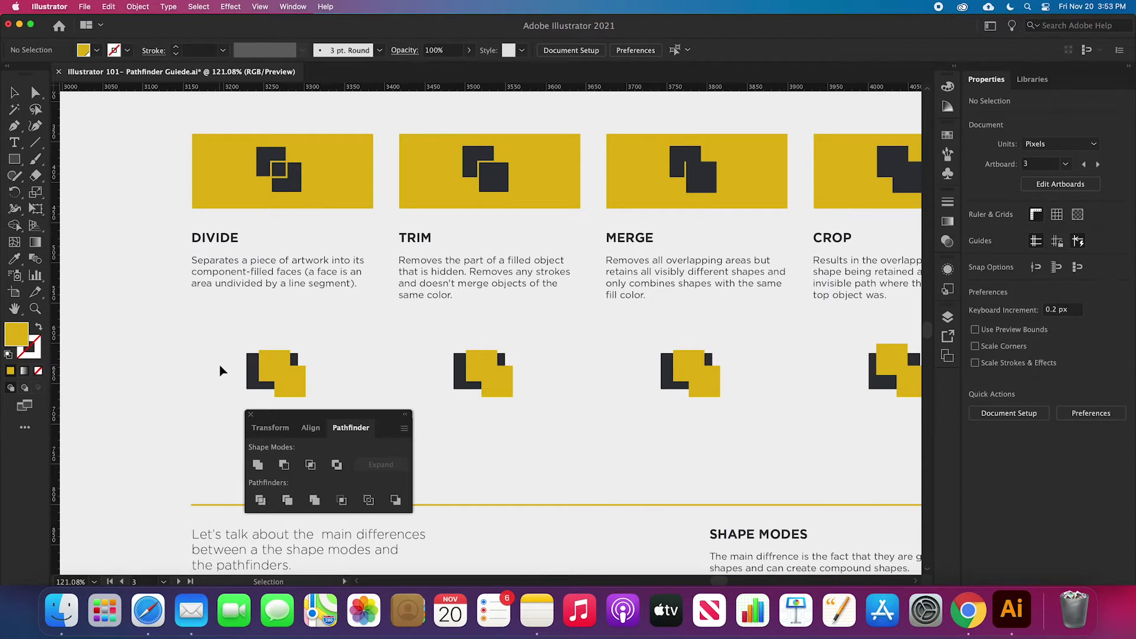
{"action": "left_click_drag", "start_coordinate": [203, 351], "coordinate": [349, 373]}
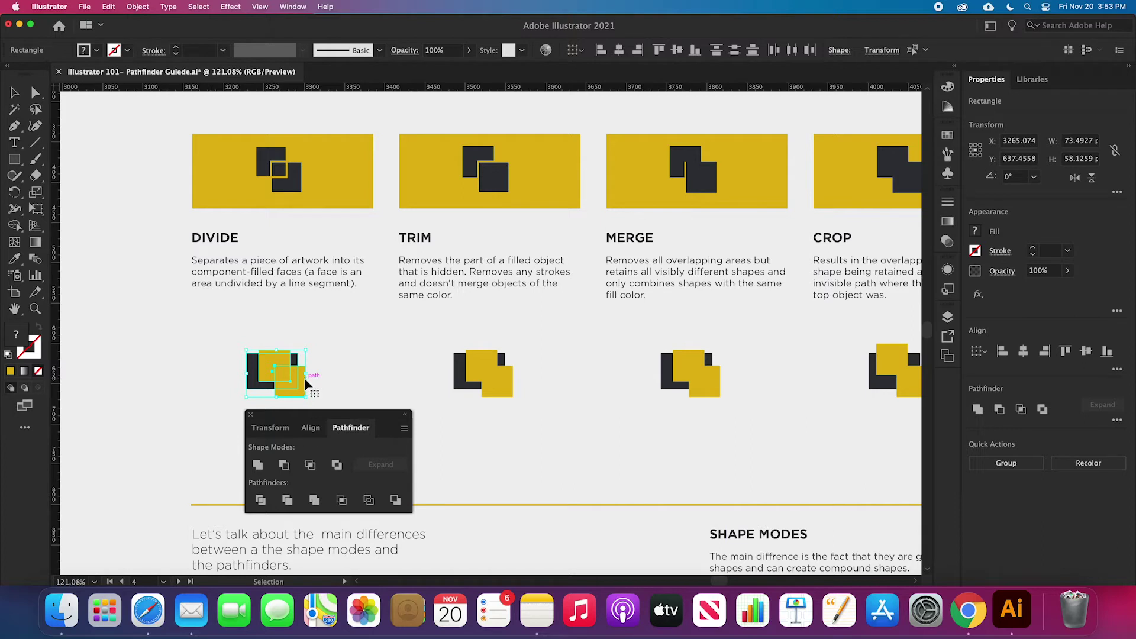
{"action": "left_click", "coordinate": [260, 502]}
Isolate the divided group, pull its dark and yellow pieces apart, and leave isolation mode
{"action": "scroll", "coordinate": [278, 409], "scroll_direction": "up", "scroll_amount": 3}
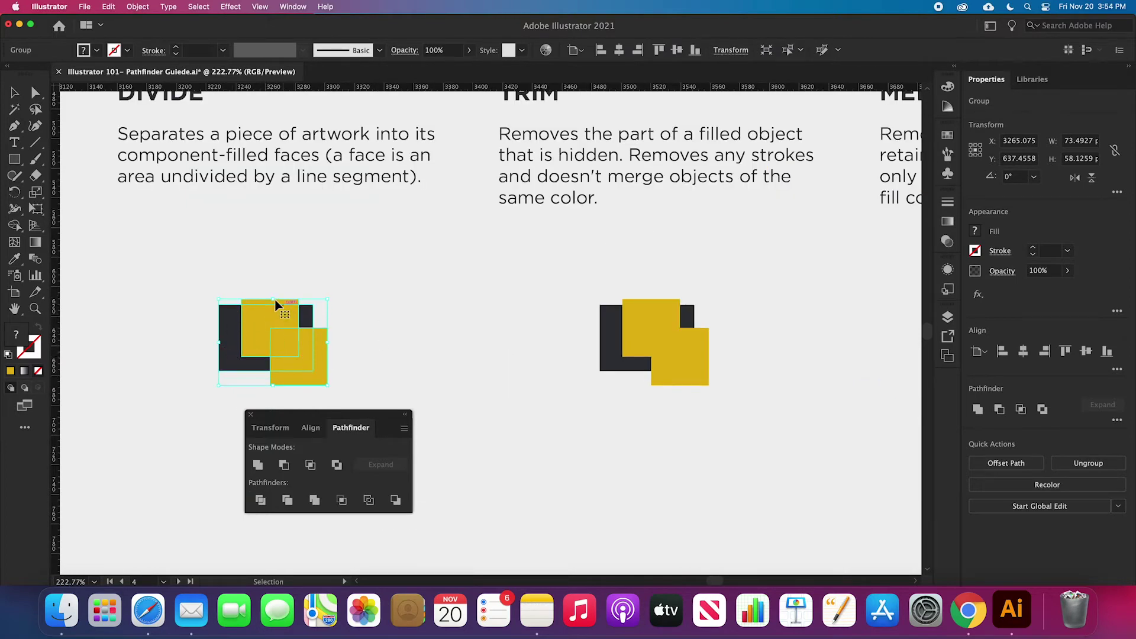
{"action": "scroll", "coordinate": [279, 301], "scroll_direction": "up", "scroll_amount": 4}
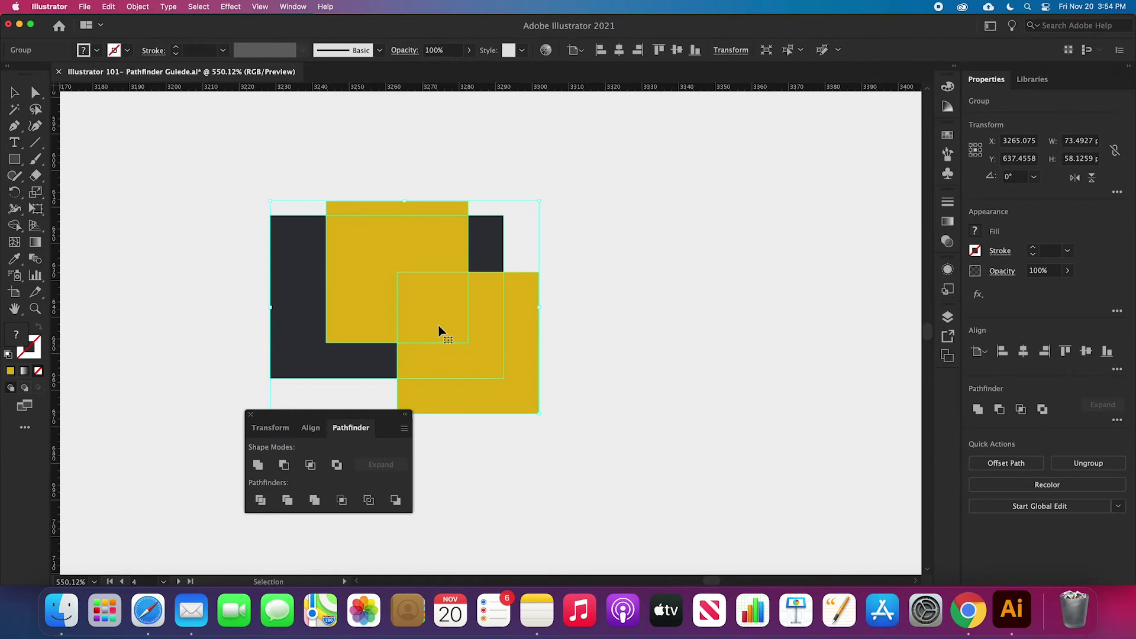
{"action": "double_click", "coordinate": [399, 252]}
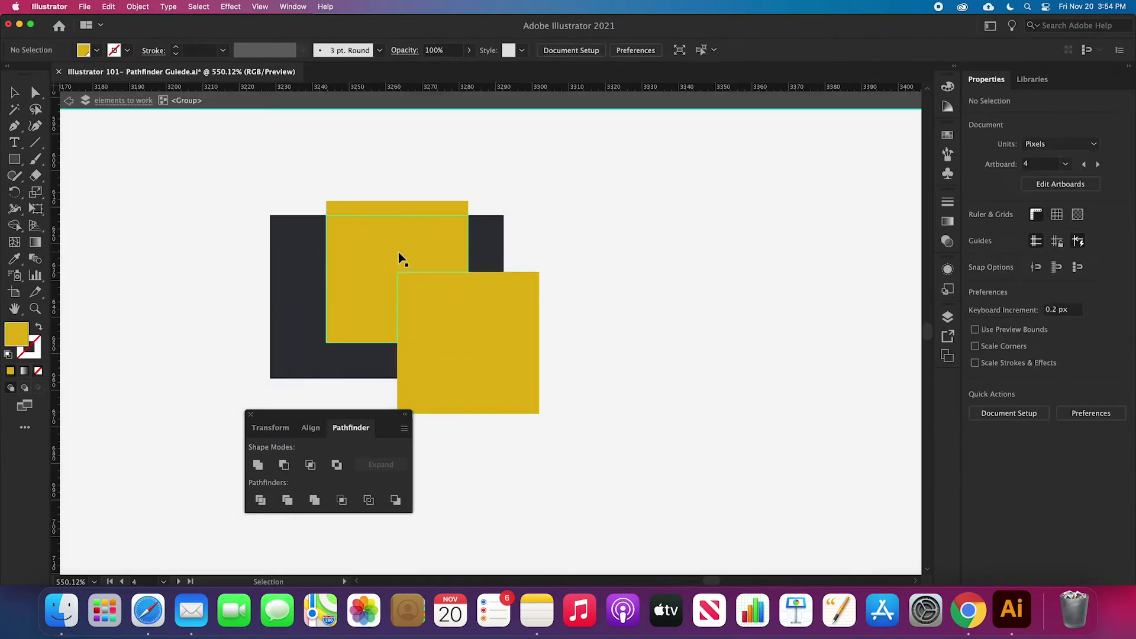
{"action": "left_click", "coordinate": [288, 253]}
{"action": "left_click_drag", "start_coordinate": [296, 247], "coordinate": [171, 274]}
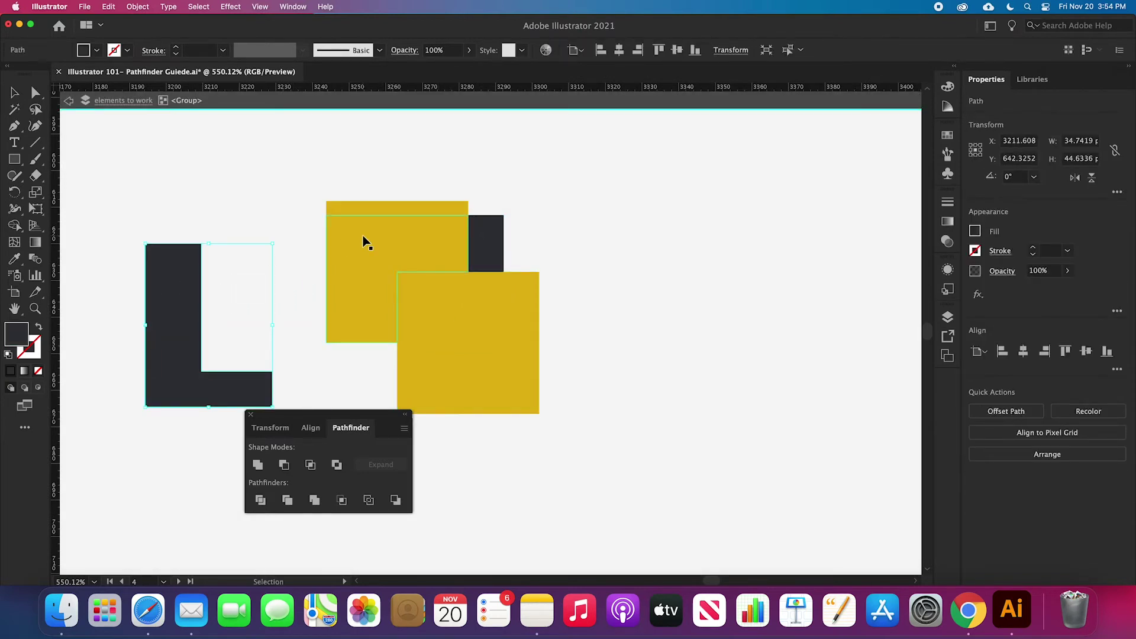
{"action": "left_click_drag", "start_coordinate": [364, 242], "coordinate": [264, 274]}
{"action": "left_click_drag", "start_coordinate": [348, 204], "coordinate": [270, 138]}
{"action": "left_click_drag", "start_coordinate": [521, 370], "coordinate": [701, 370]}
{"action": "left_click_drag", "start_coordinate": [559, 470], "coordinate": [559, 470]}
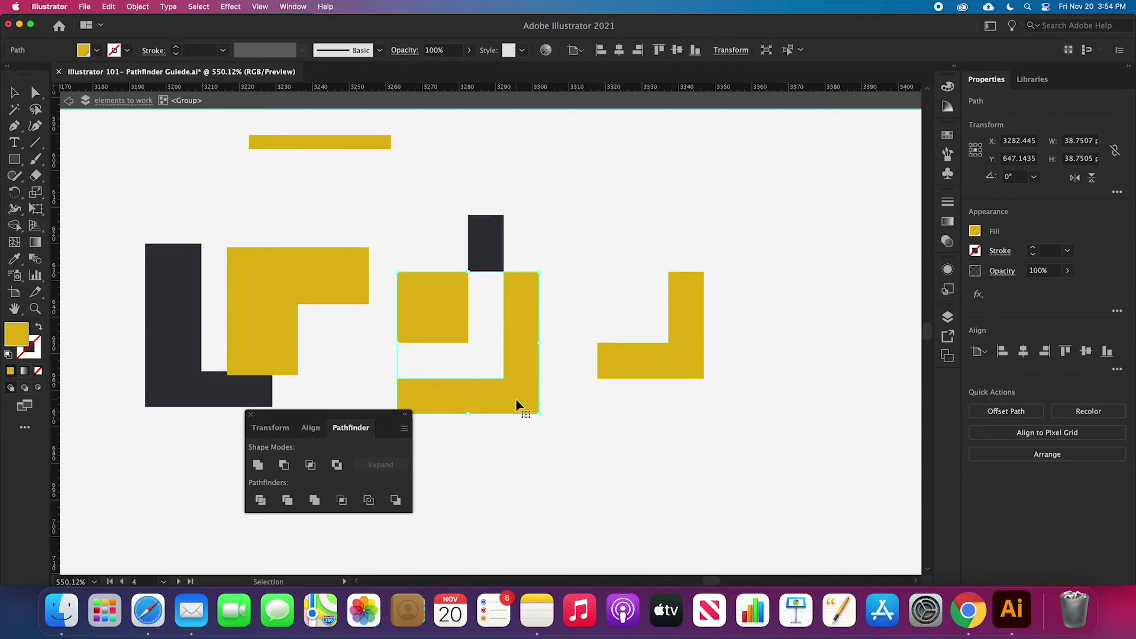
{"action": "double_click", "coordinate": [516, 400]}
{"action": "left_click_drag", "start_coordinate": [516, 400], "coordinate": [538, 490]}
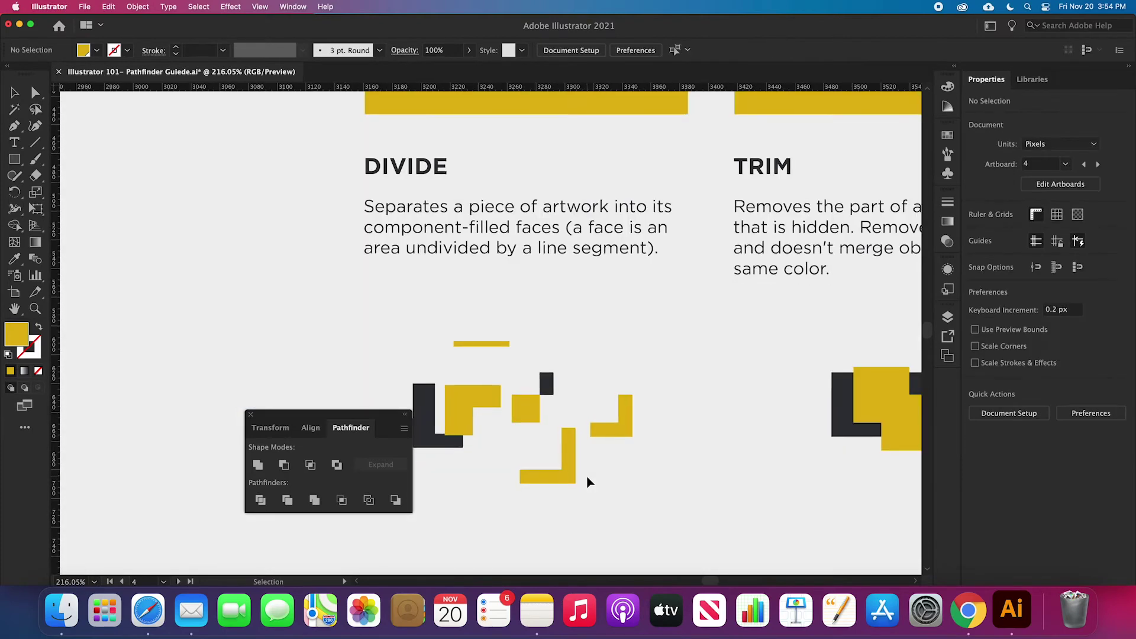
{"action": "scroll", "coordinate": [586, 476], "scroll_direction": "up", "scroll_amount": 5}
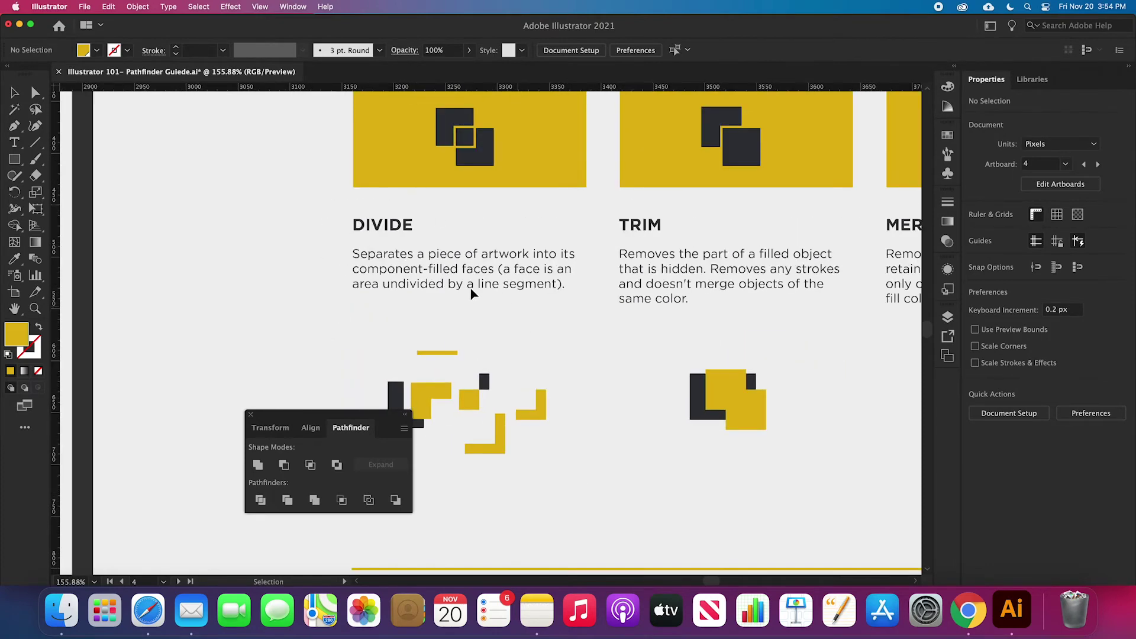
Copy the three overlapping squares under TRIM to their left and give the copy a dark gold 1 pt stroke
{"action": "scroll", "coordinate": [534, 382], "scroll_direction": "right", "scroll_amount": 2}
{"action": "scroll", "coordinate": [534, 382], "scroll_direction": "down", "scroll_amount": 3}
{"action": "scroll", "coordinate": [535, 386], "scroll_direction": "up", "scroll_amount": 2}
{"action": "scroll", "coordinate": [534, 386], "scroll_direction": "right", "scroll_amount": 2}
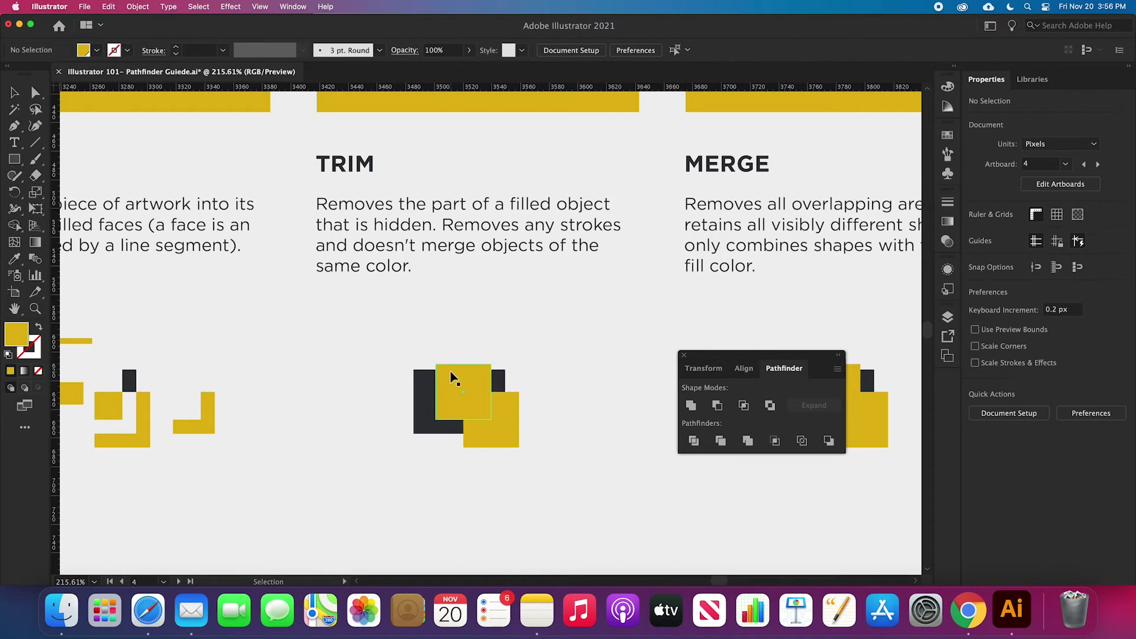
{"action": "left_click_drag", "start_coordinate": [398, 338], "coordinate": [543, 484]}
{"action": "left_click_drag", "start_coordinate": [491, 427], "coordinate": [339, 426]}
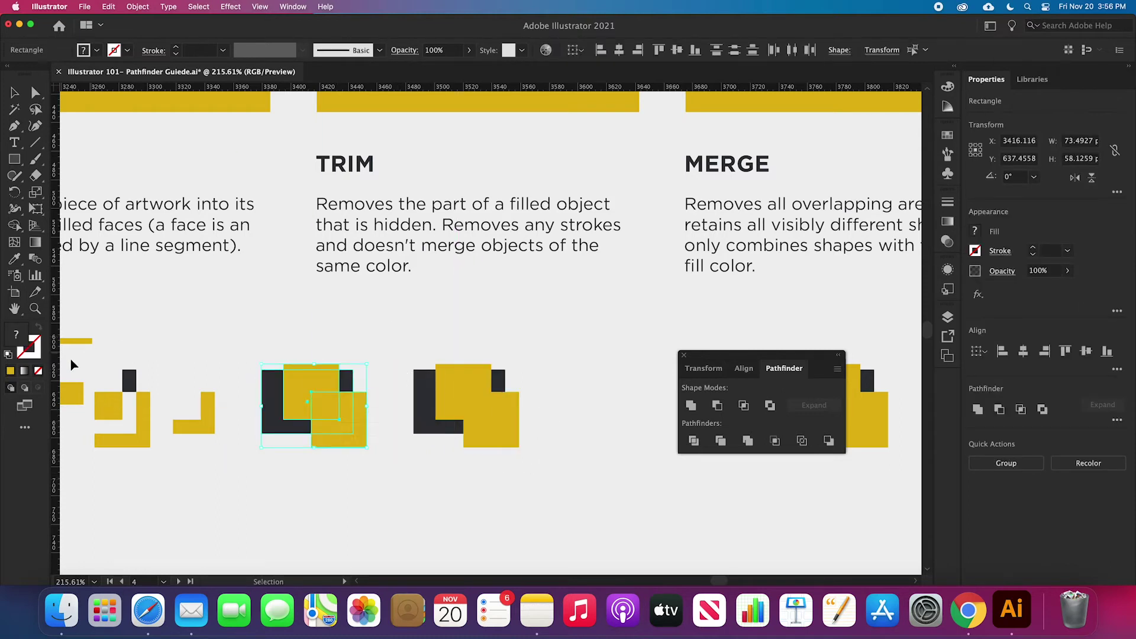
{"action": "double_click", "coordinate": [31, 349]}
{"action": "left_click", "coordinate": [843, 349]}
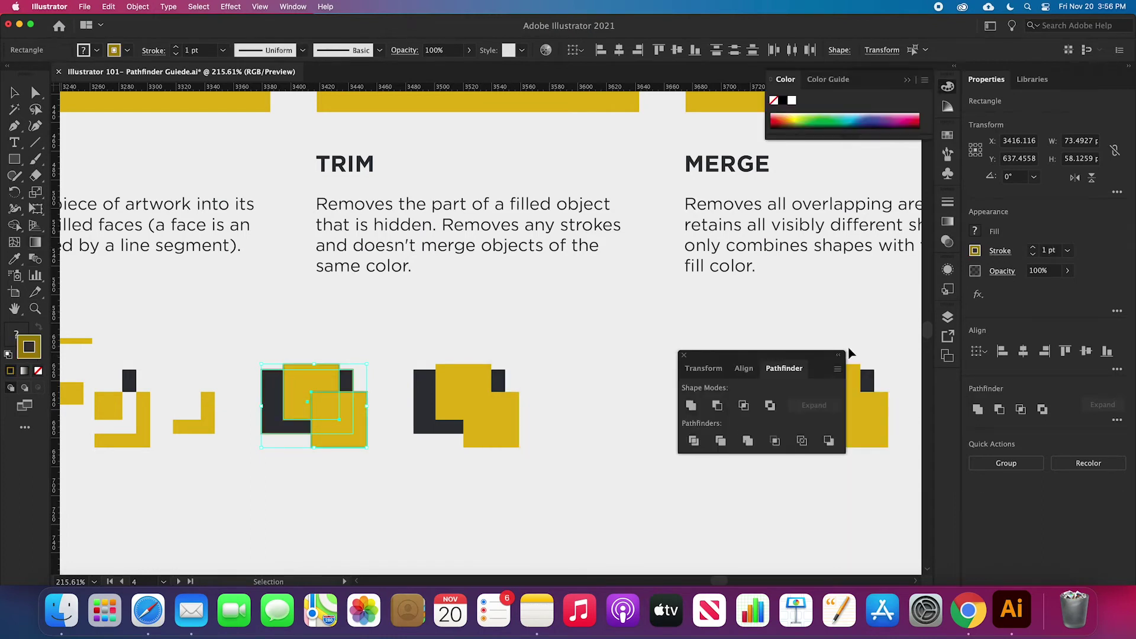
Apply the Trim pathfinder to the stroked copy of the squares and examine its edges up close
{"action": "left_click", "coordinate": [426, 472]}
{"action": "left_click_drag", "start_coordinate": [355, 451], "coordinate": [322, 414]}
{"action": "left_click", "coordinate": [721, 442]}
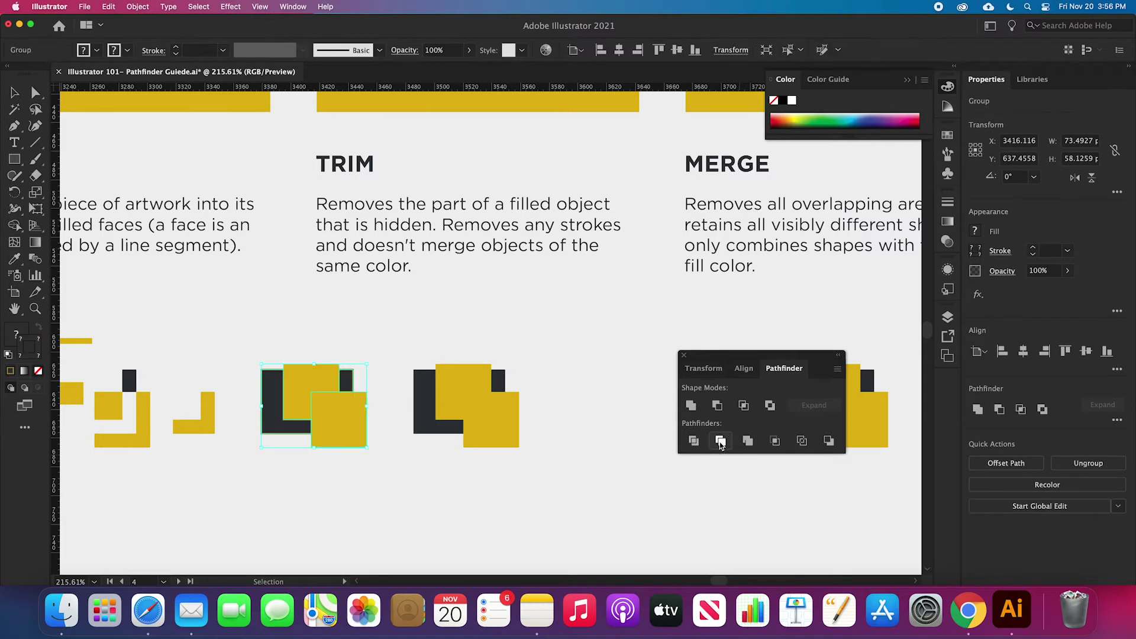
{"action": "scroll", "coordinate": [268, 438], "scroll_direction": "up", "scroll_amount": 3}
{"action": "scroll", "coordinate": [289, 431], "scroll_direction": "up", "scroll_amount": 3}
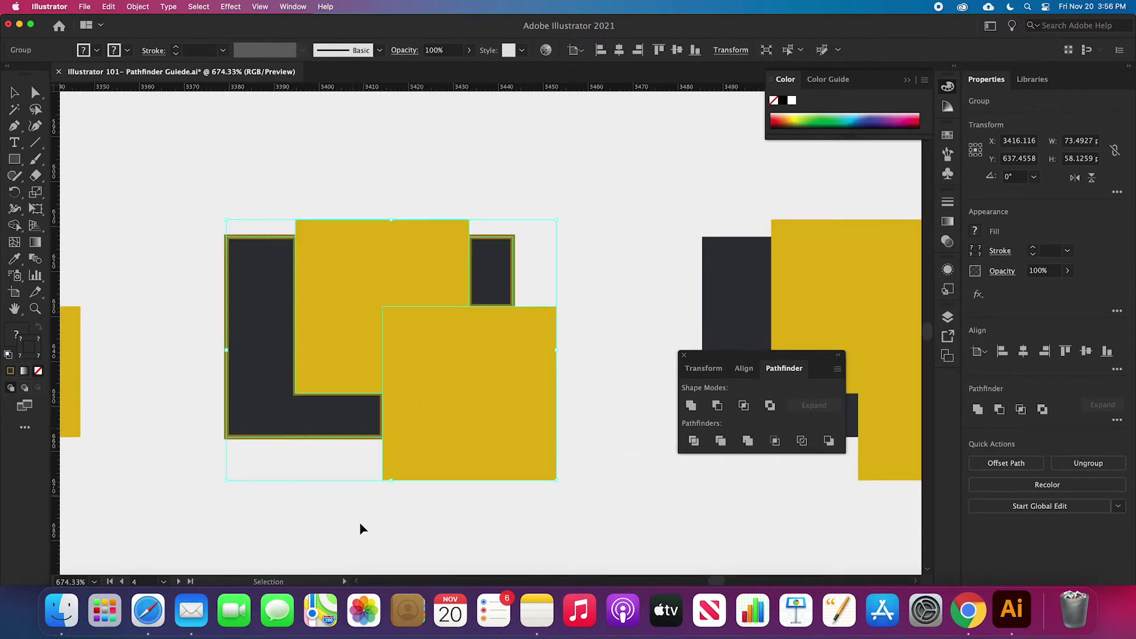
{"action": "left_click", "coordinate": [361, 196]}
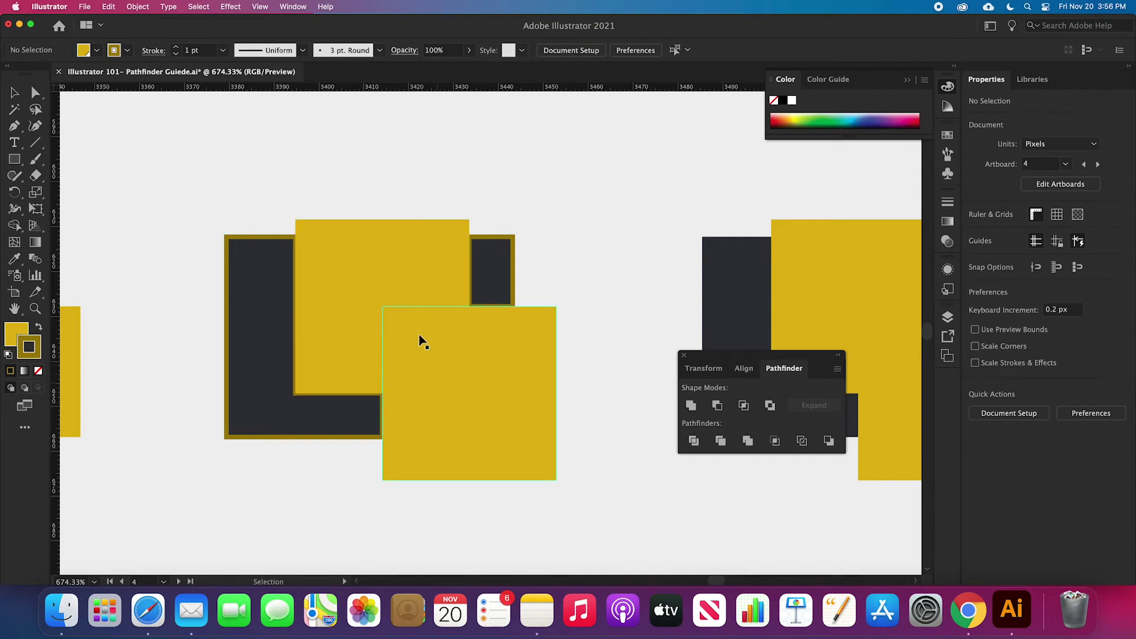
Isolate the trimmed stroked group, select its two yellow pieces to inspect them, and leave isolation mode
{"action": "double_click", "coordinate": [436, 291]}
{"action": "left_click", "coordinate": [429, 332]}
{"action": "left_click_drag", "start_coordinate": [512, 368], "coordinate": [743, 555]}
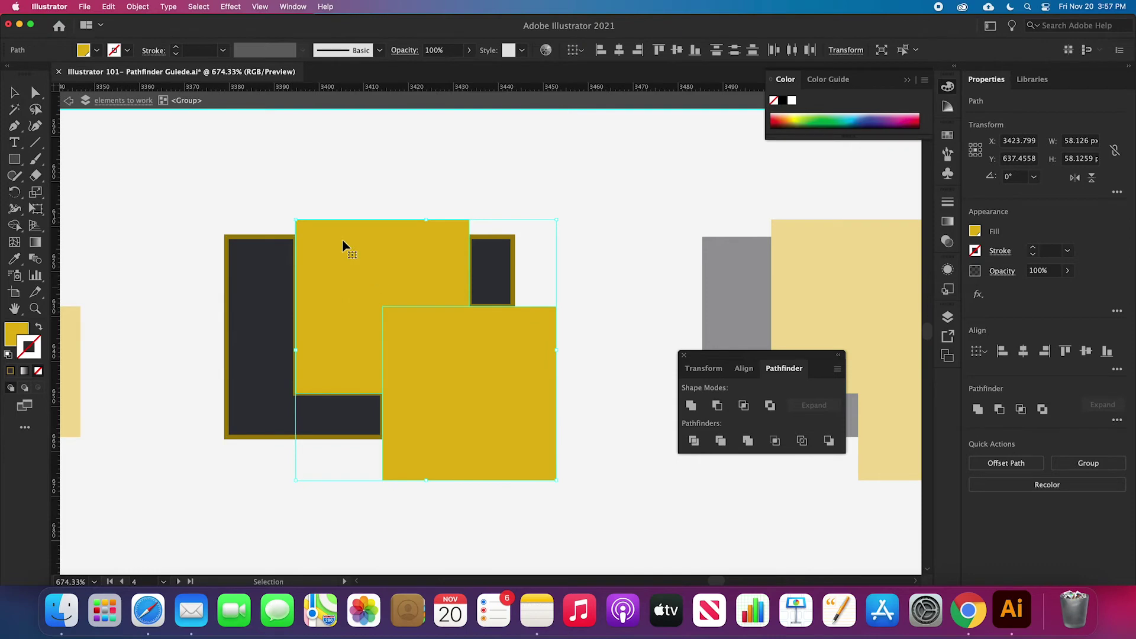
{"action": "left_click", "coordinate": [250, 484]}
{"action": "scroll", "coordinate": [250, 489], "scroll_direction": "down", "scroll_amount": 5}
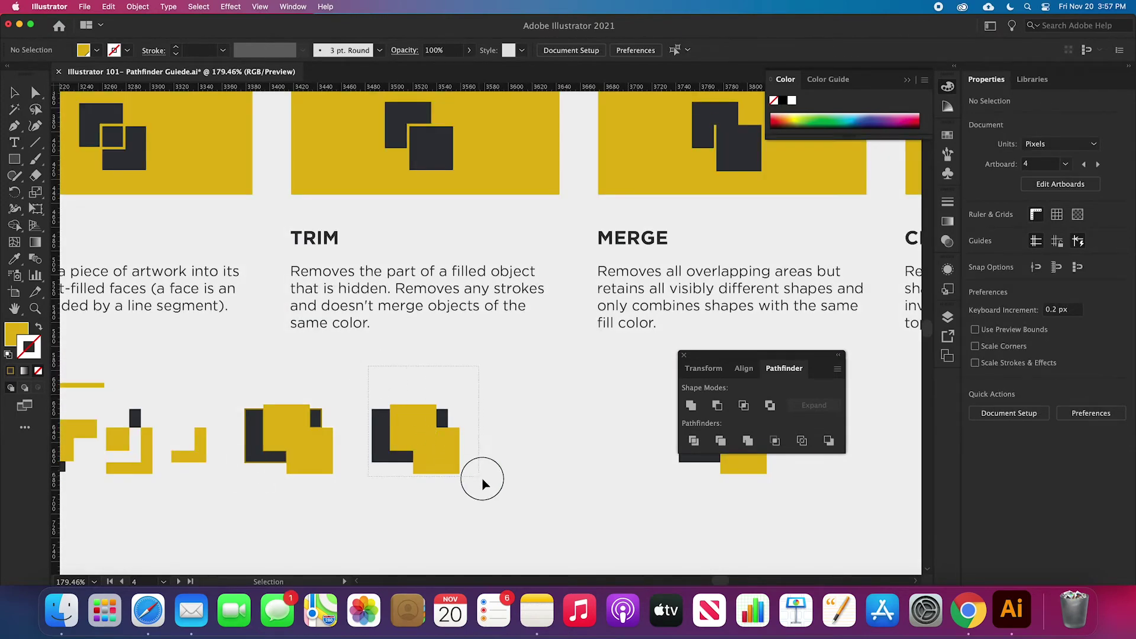
Apply the Trim pathfinder to the original strokeless squares under TRIM and inspect the pieces
{"action": "left_click_drag", "start_coordinate": [482, 484], "coordinate": [484, 488]}
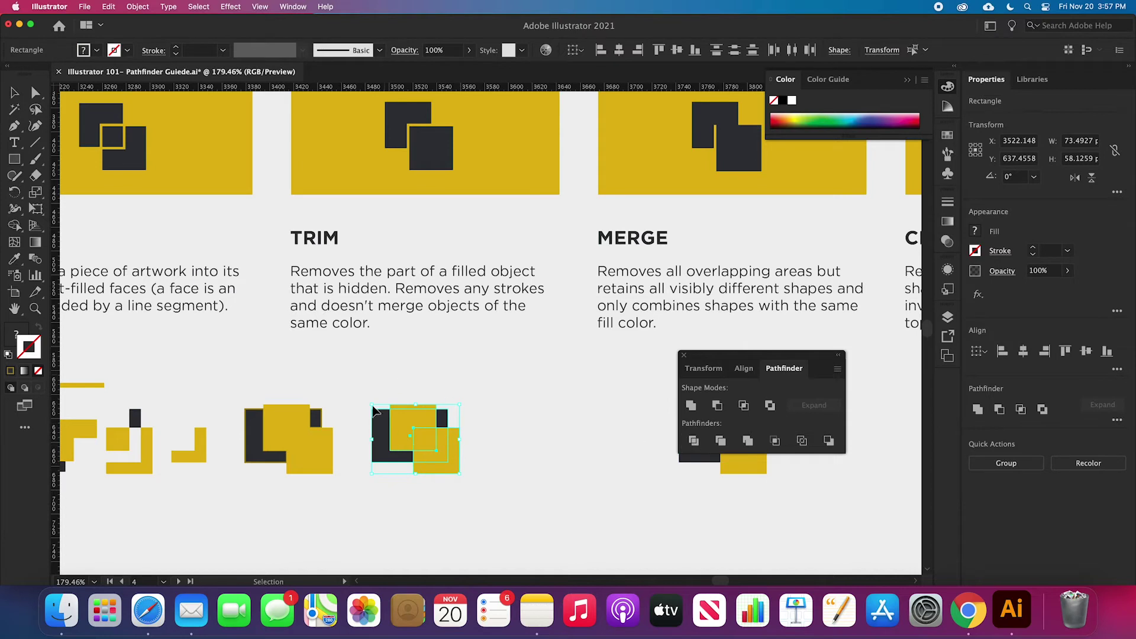
{"action": "left_click", "coordinate": [721, 441]}
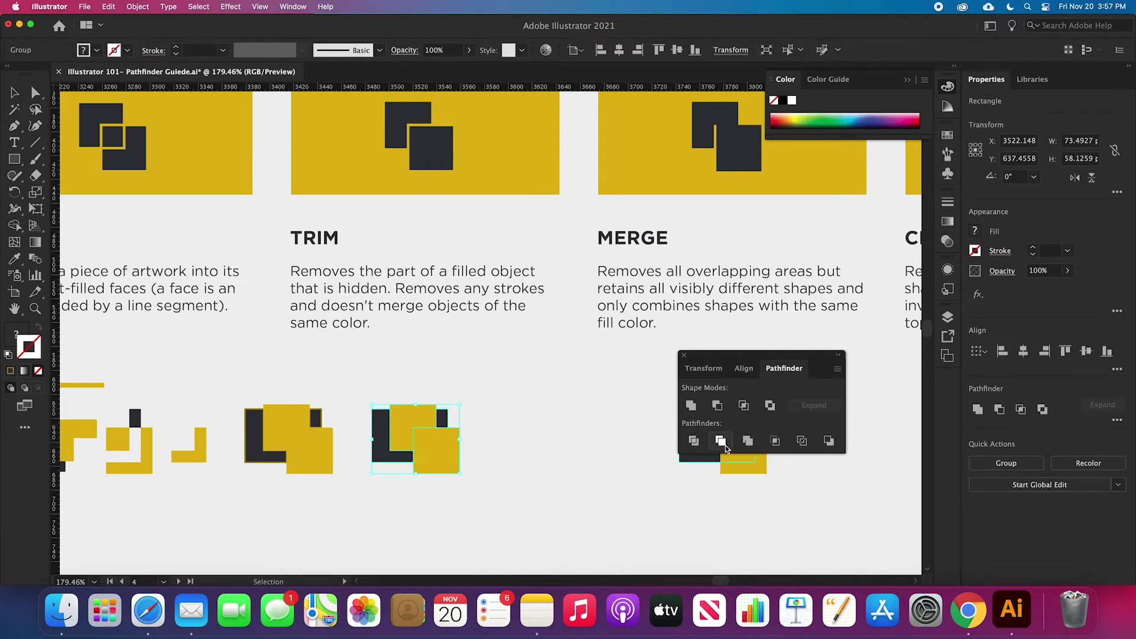
{"action": "scroll", "coordinate": [400, 458], "scroll_direction": "up", "scroll_amount": 4}
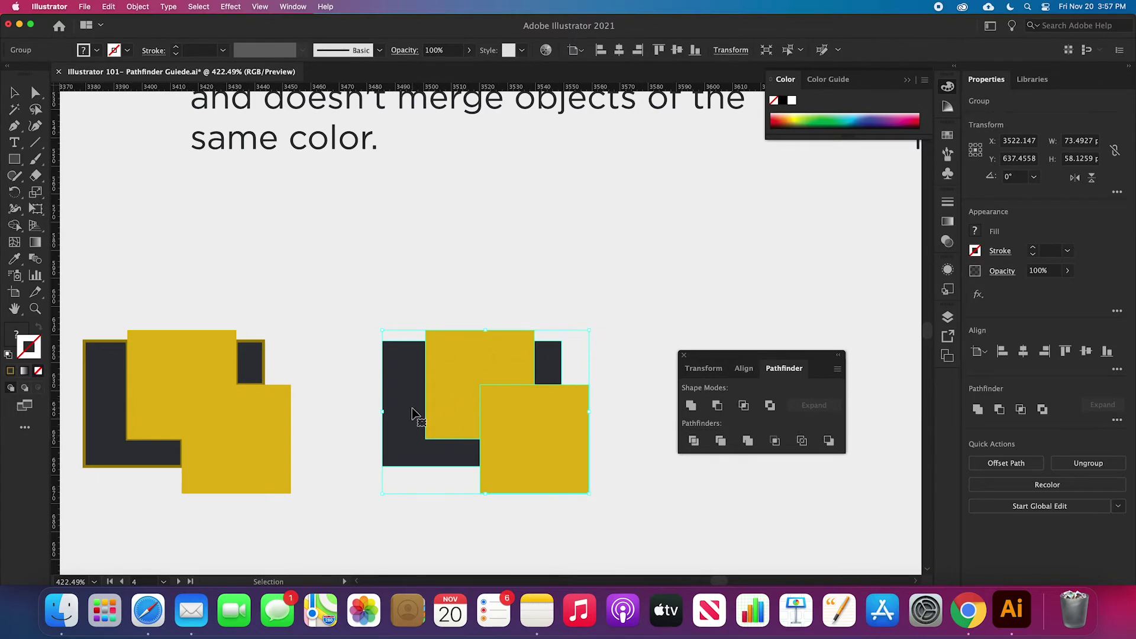
{"action": "scroll", "coordinate": [413, 411], "scroll_direction": "down", "scroll_amount": 4}
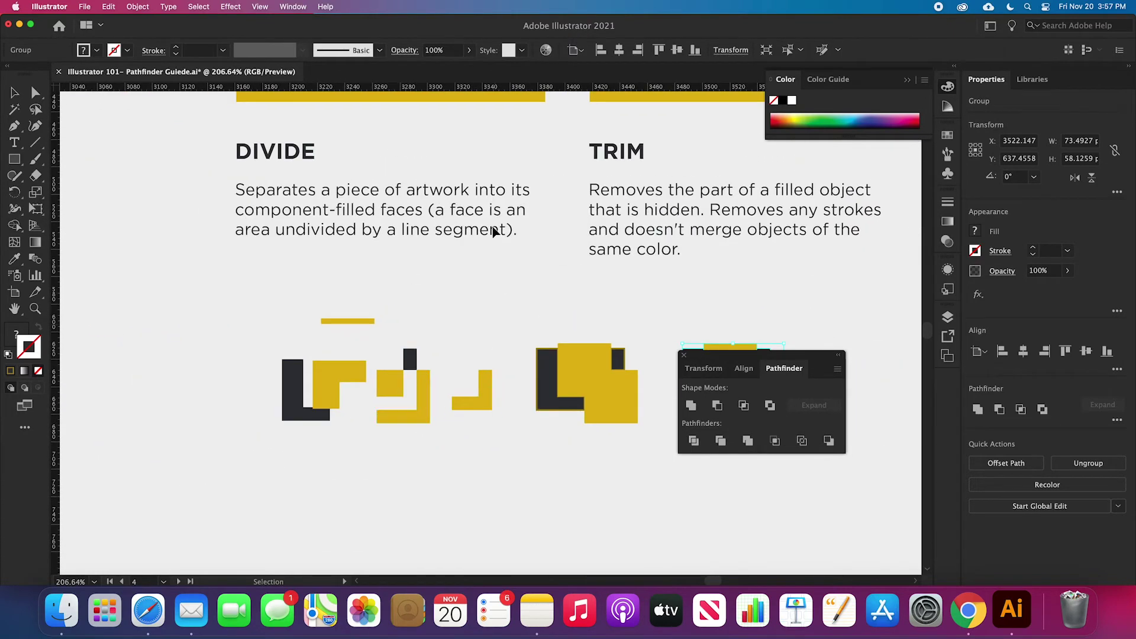
Apply the Merge pathfinder to the three overlapping squares under MERGE
{"action": "scroll", "coordinate": [307, 361], "scroll_direction": "right", "scroll_amount": 10}
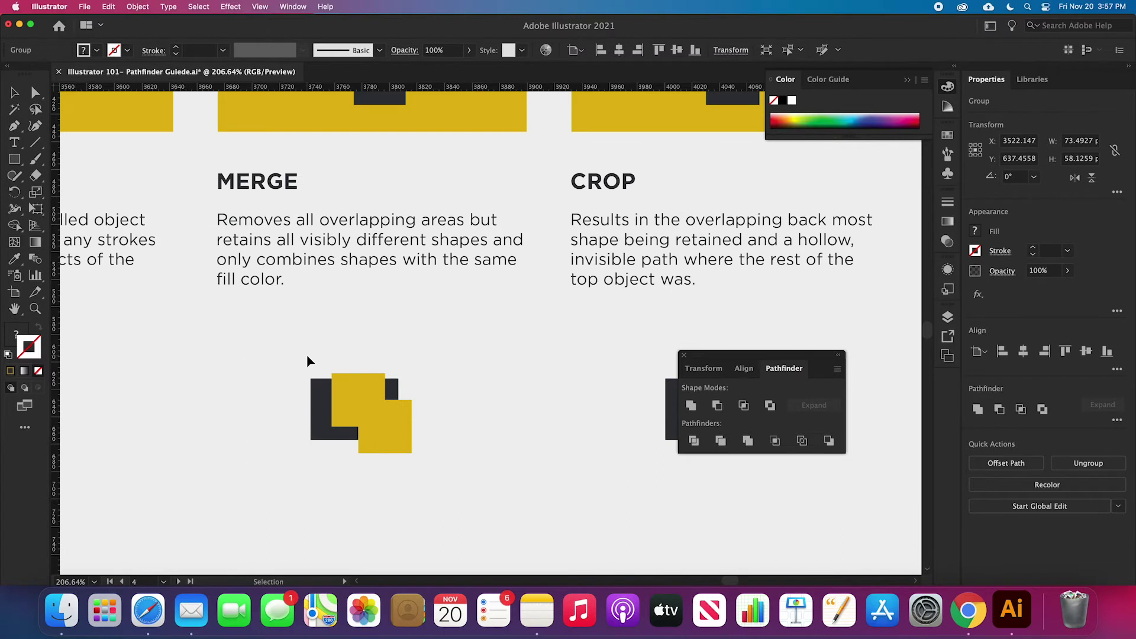
{"action": "key", "text": "super+shift+g"}
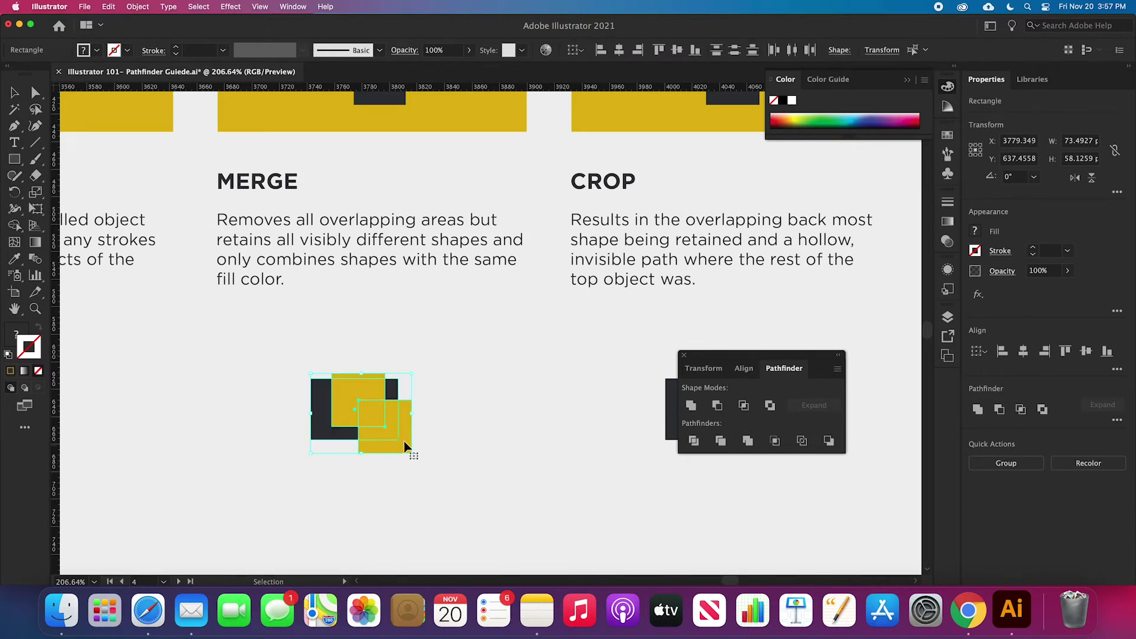
{"action": "left_click", "coordinate": [748, 441]}
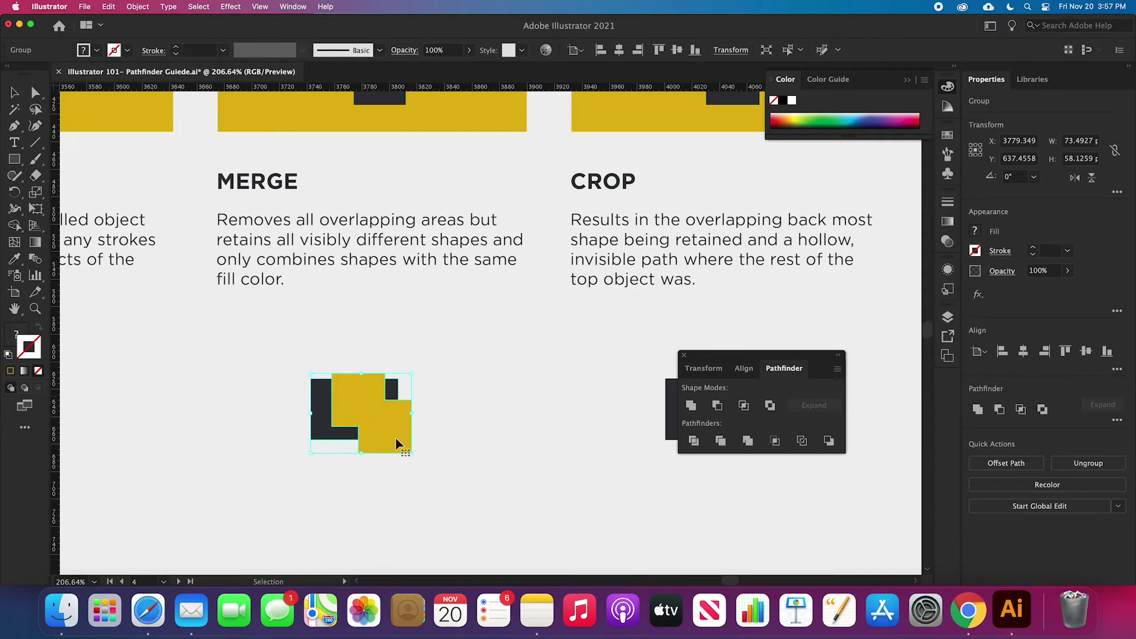
Isolate the merged group, pull its two dark pieces away from the yellow shape, undo both moves, and leave isolation mode
{"action": "double_click", "coordinate": [380, 414]}
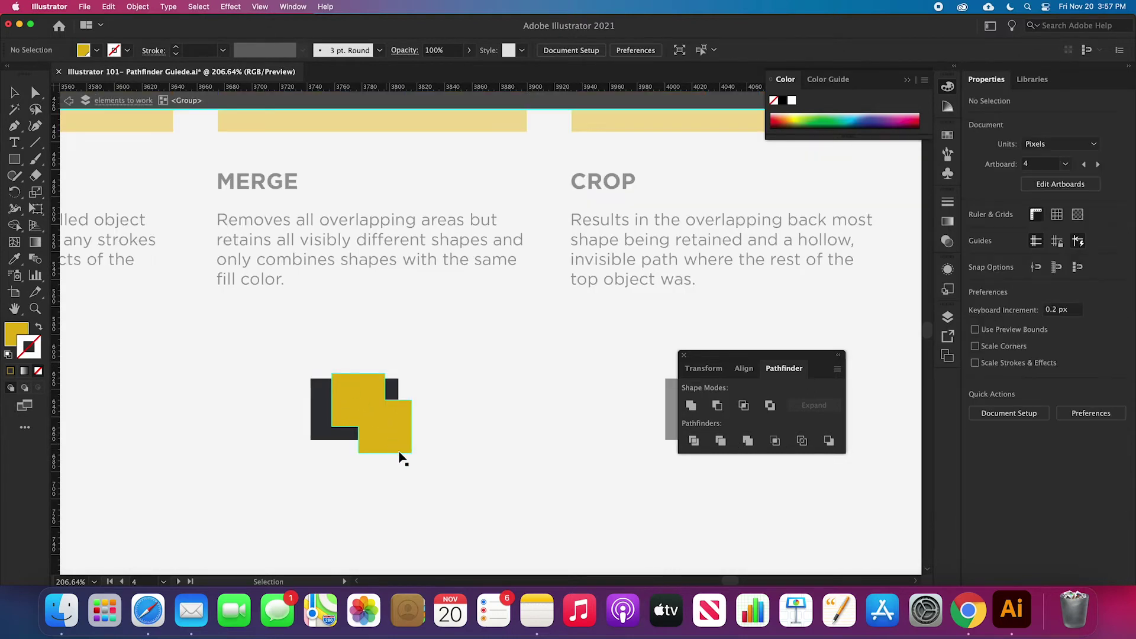
{"action": "left_click", "coordinate": [393, 389]}
{"action": "left_click_drag", "start_coordinate": [393, 389], "coordinate": [422, 373]}
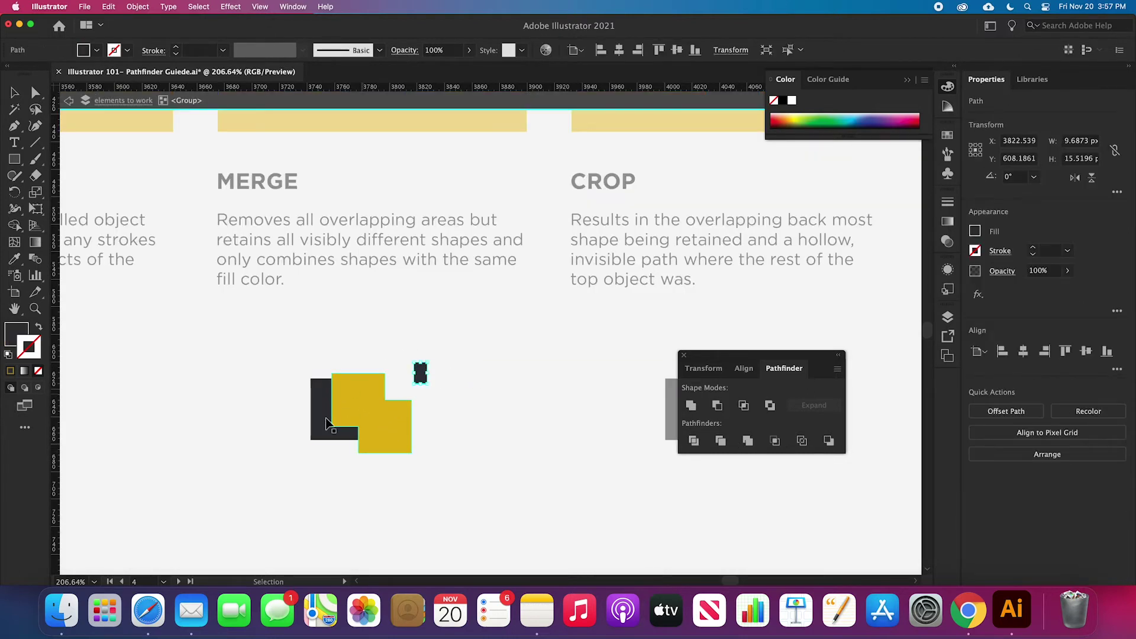
{"action": "left_click_drag", "start_coordinate": [321, 419], "coordinate": [286, 456]}
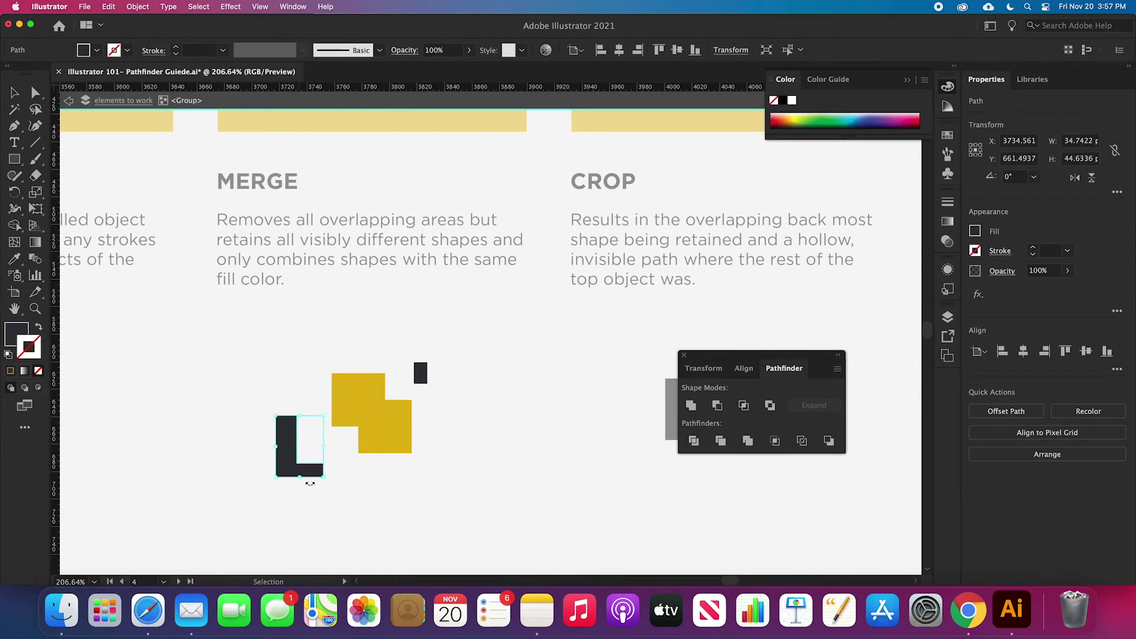
{"action": "key", "text": "super+z"}
{"action": "key", "text": "super+z"}
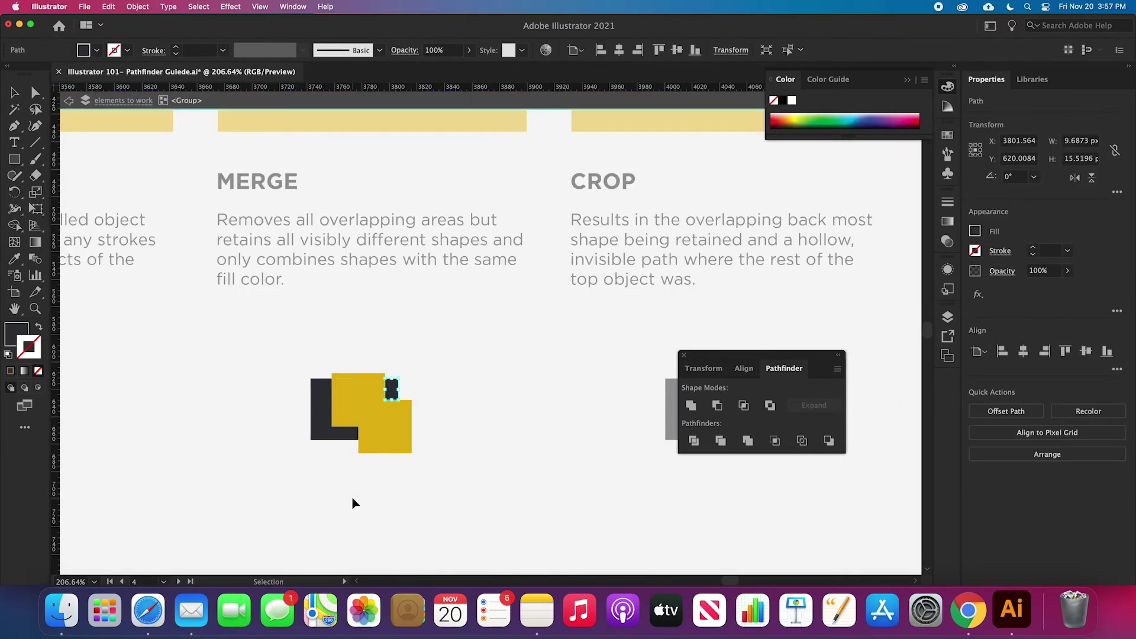
{"action": "key", "text": "Escape"}
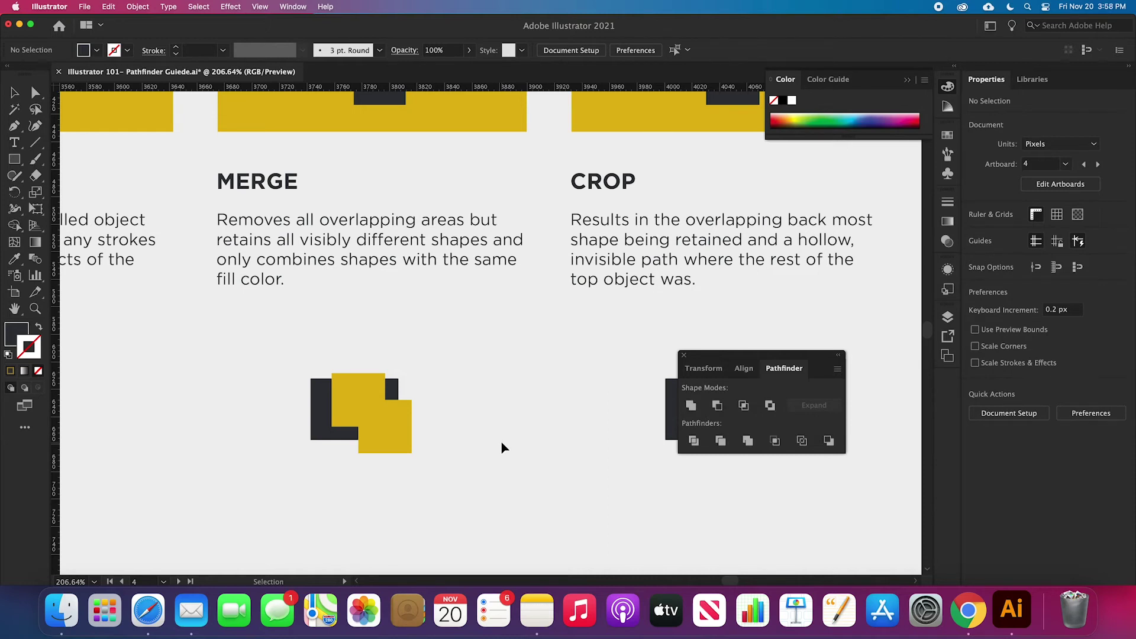
Copy the merged group to its left and apply the Unite shape mode to the copy for comparison
{"action": "left_click_drag", "start_coordinate": [379, 439], "coordinate": [237, 438]}
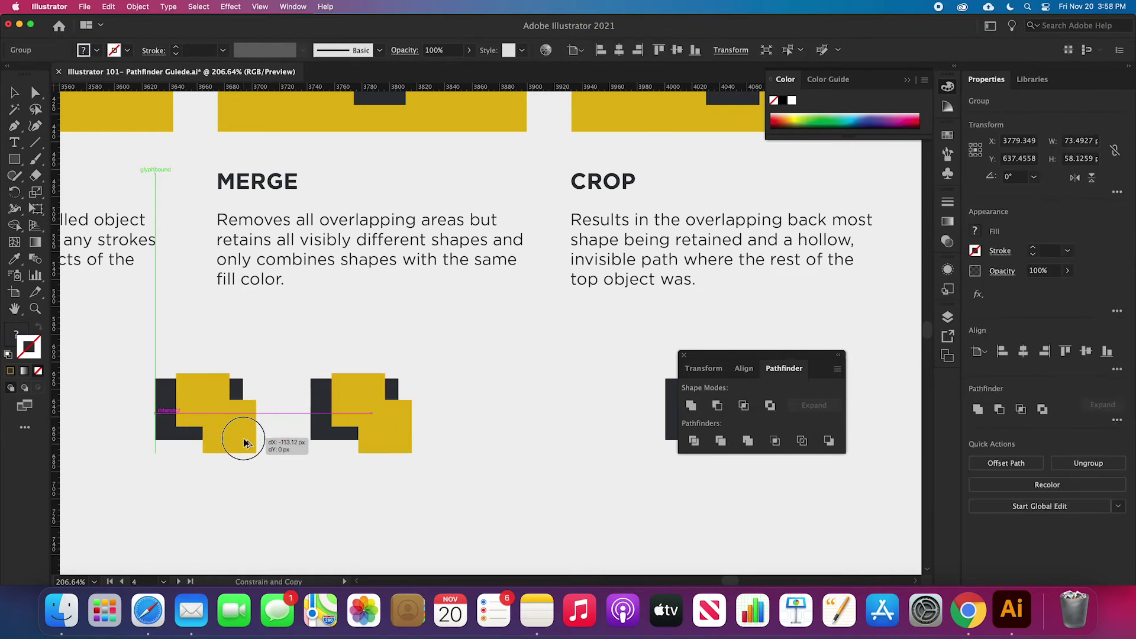
{"action": "left_click", "coordinate": [691, 406]}
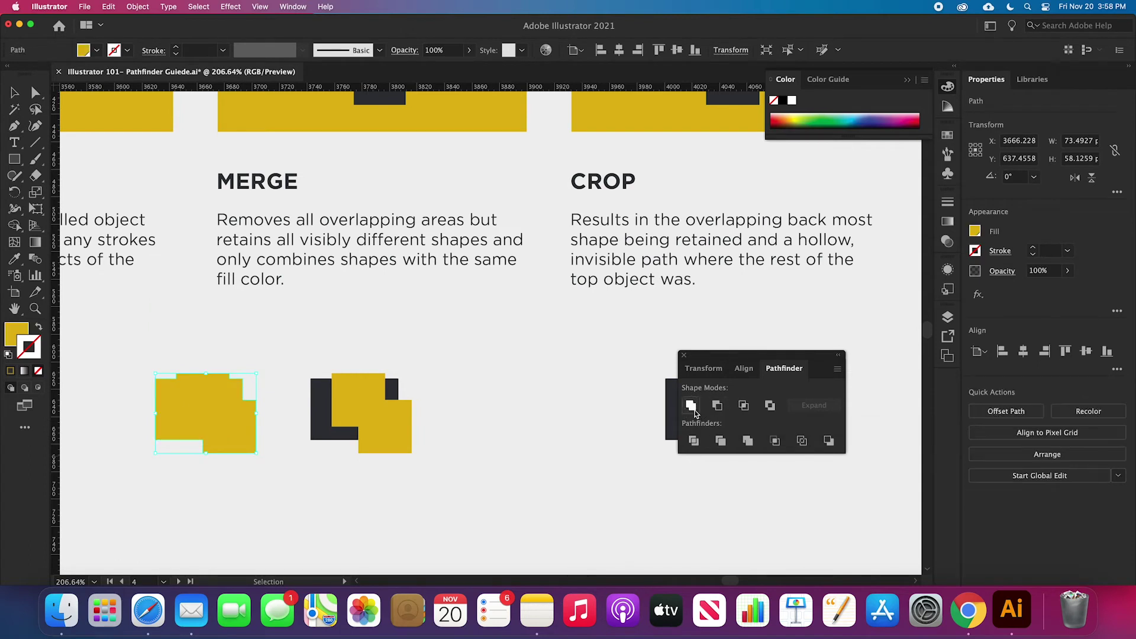
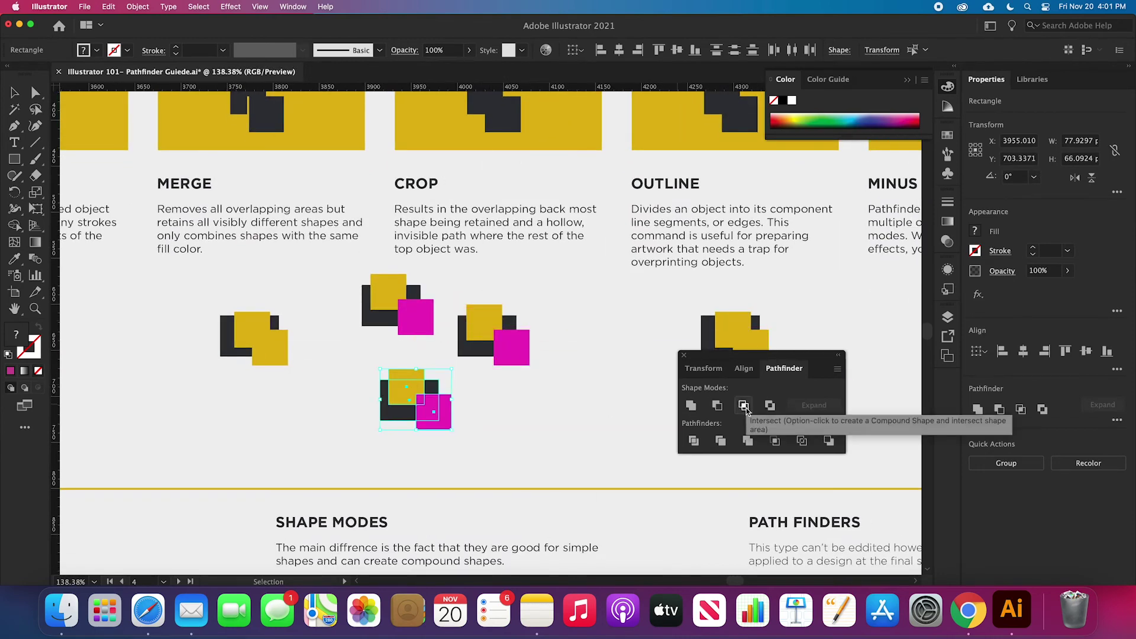
Apply the Crop pathfinder to the rightmost set of yellow, dark and magenta squares under CROP
{"action": "scroll", "coordinate": [507, 398], "scroll_direction": "up", "scroll_amount": 3}
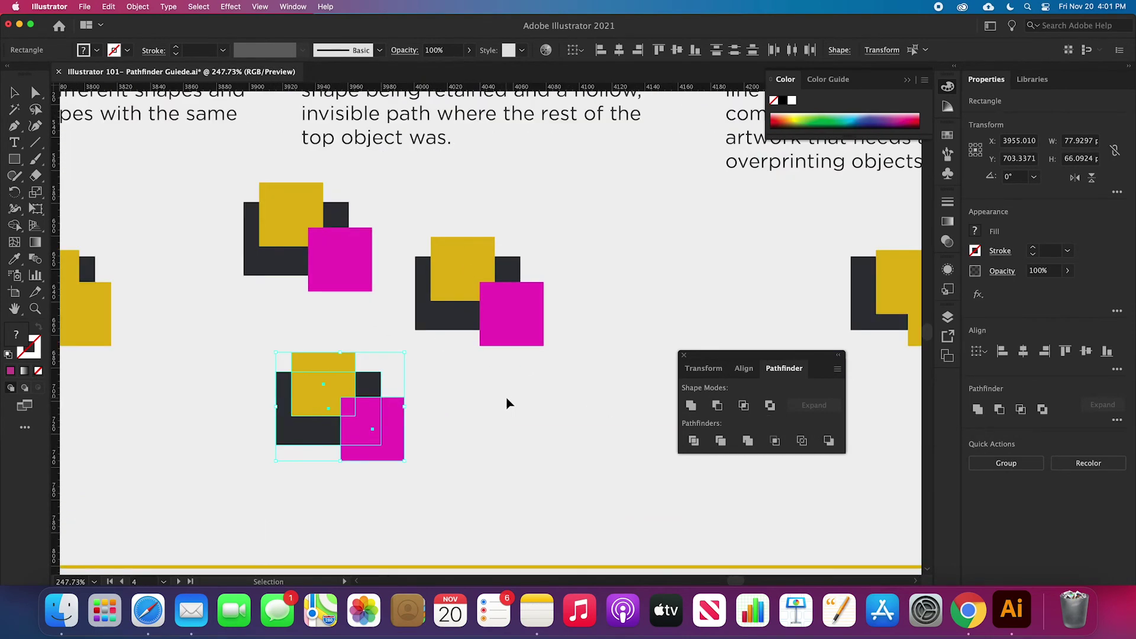
{"action": "scroll", "coordinate": [507, 403], "scroll_direction": "up", "scroll_amount": 2}
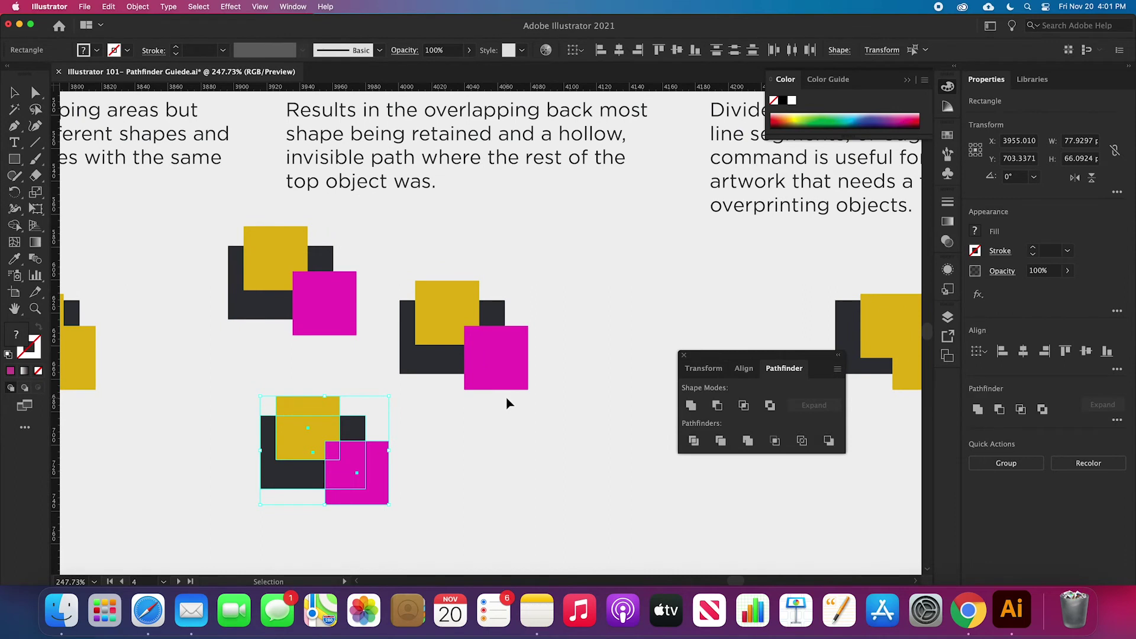
{"action": "left_click", "coordinate": [501, 404]}
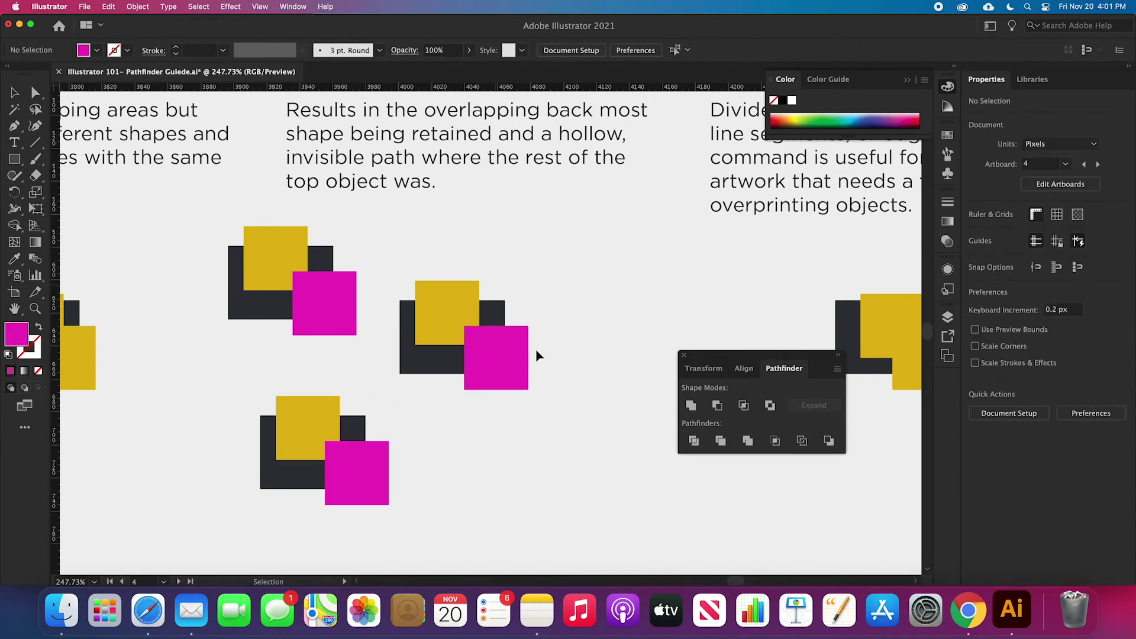
{"action": "left_click_drag", "start_coordinate": [540, 271], "coordinate": [405, 394]}
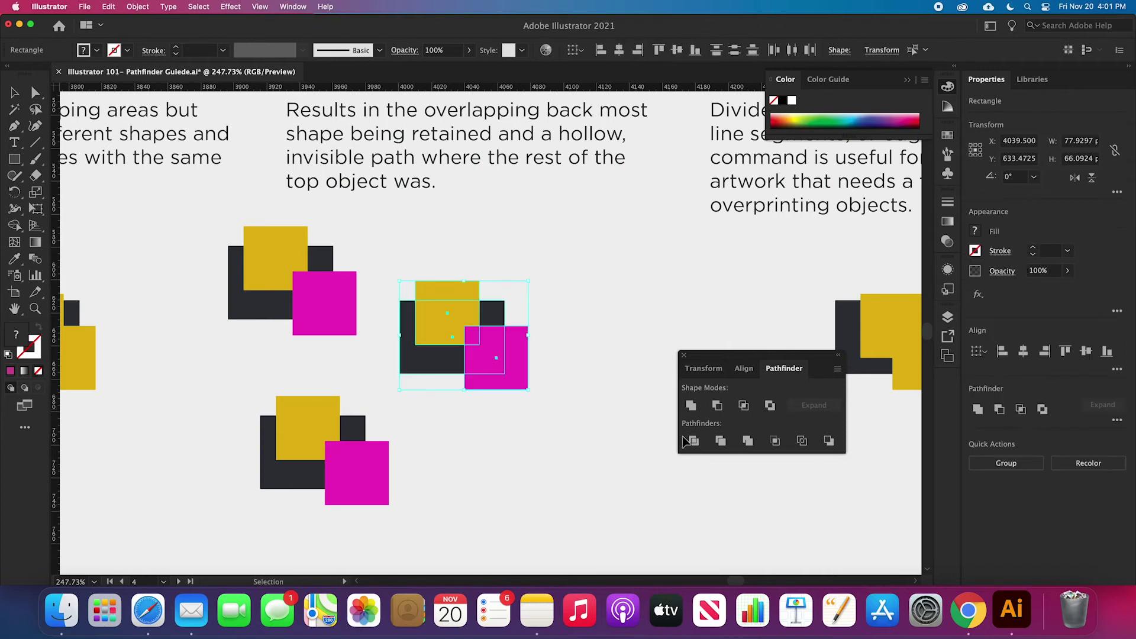
{"action": "left_click", "coordinate": [776, 442]}
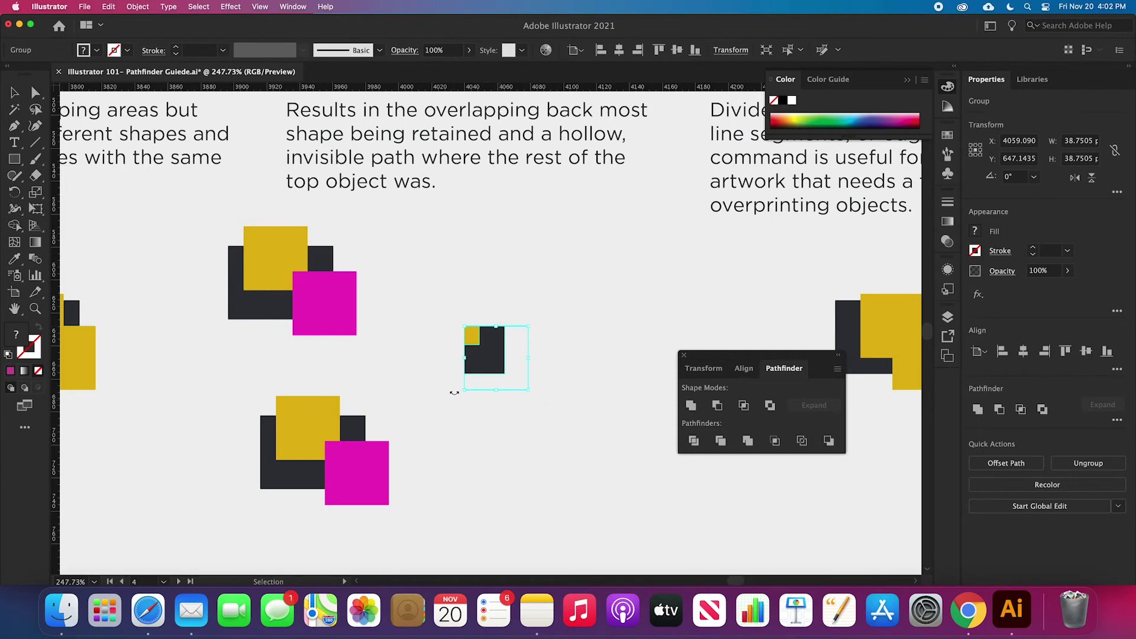
Enlarge the upper-left set's magenta square to about 52 px, covering more of the other squares, and apply Crop to the set
{"action": "mouse_move", "coordinate": [325, 303]}
{"action": "left_mouse_down"}
{"action": "mouse_move", "coordinate": [300, 297]}
{"action": "mouse_move", "coordinate": [341, 251]}
{"action": "mouse_move", "coordinate": [309, 292]}
{"action": "mouse_move", "coordinate": [325, 294]}
{"action": "left_mouse_up"}
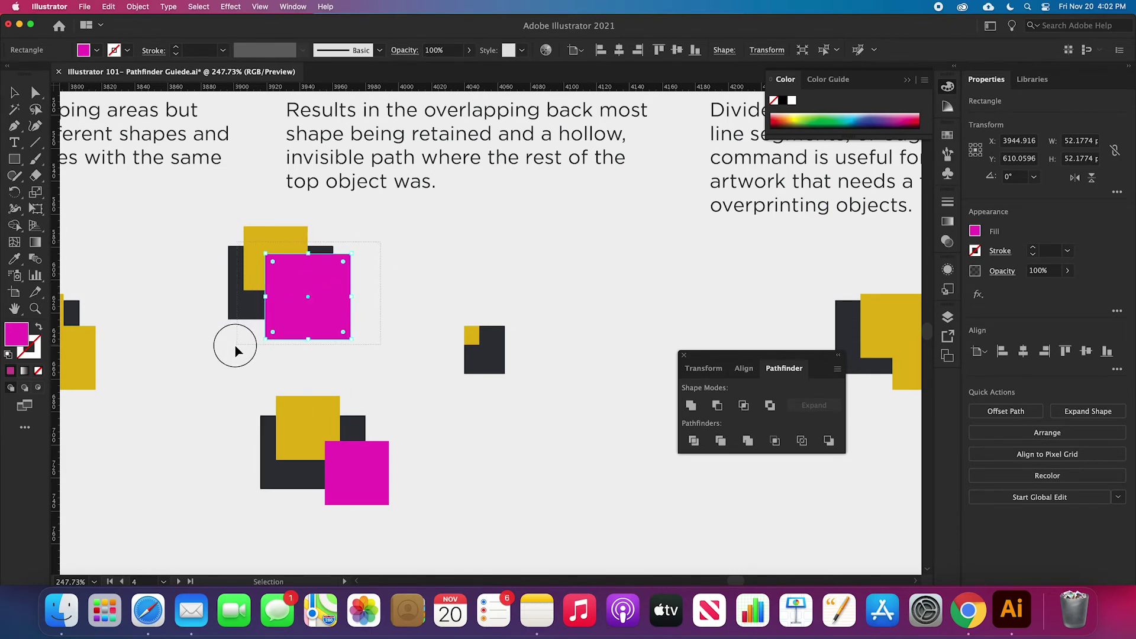
{"action": "left_click_drag", "start_coordinate": [235, 351], "coordinate": [278, 308]}
{"action": "left_click", "coordinate": [774, 441]}
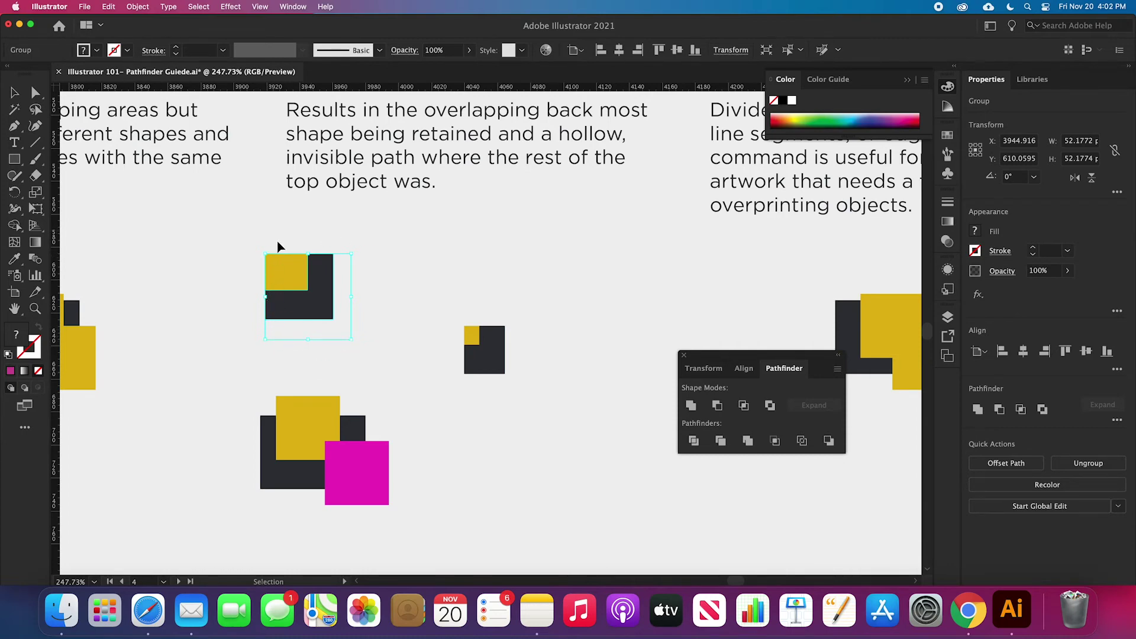
Apply the Intersect shape mode to the lowest set of yellow, dark and magenta squares under CROP
{"action": "scroll", "coordinate": [442, 387], "scroll_direction": "down", "scroll_amount": 2}
{"action": "scroll", "coordinate": [442, 387], "scroll_direction": "left", "scroll_amount": 1}
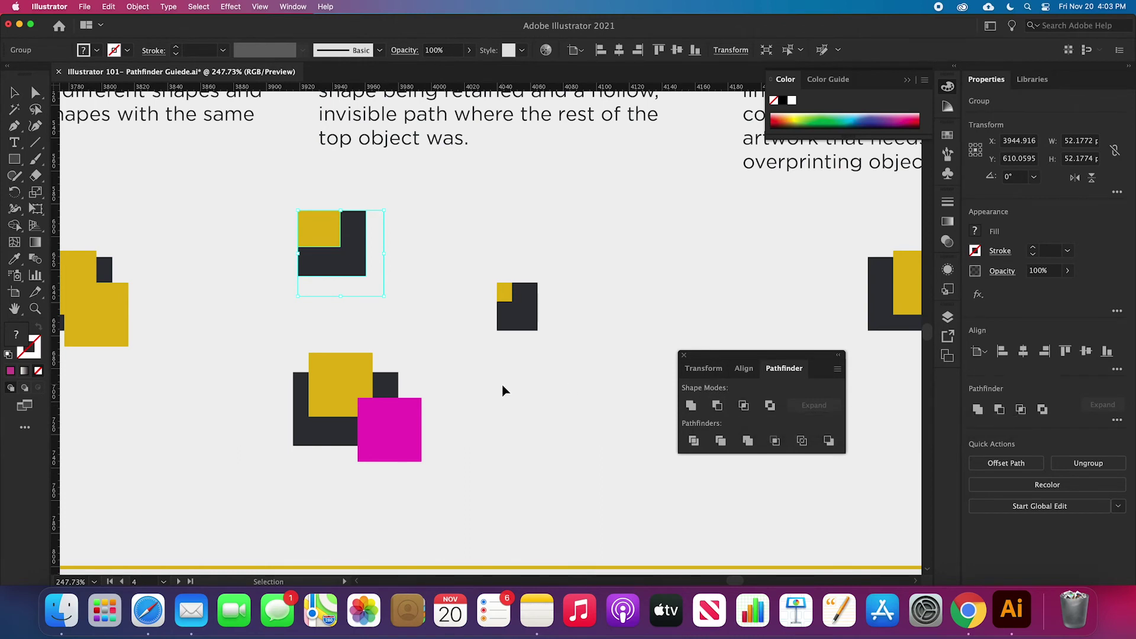
{"action": "left_click_drag", "start_coordinate": [251, 338], "coordinate": [472, 465]}
{"action": "left_click", "coordinate": [743, 407]}
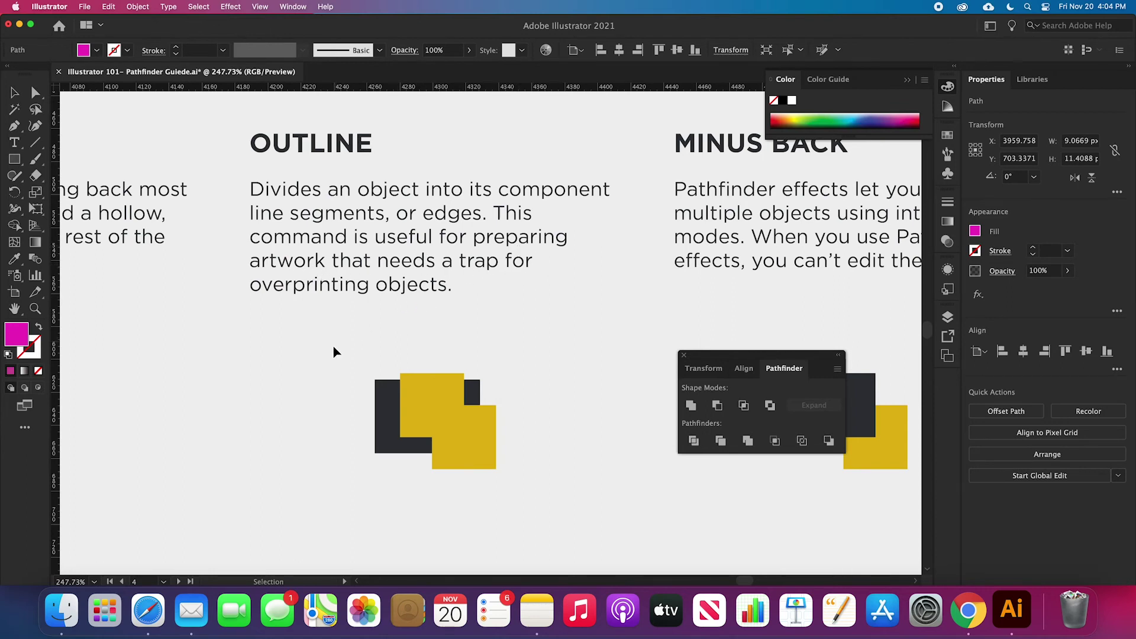
Apply the Outline pathfinder to the three squares under OUTLINE, deselect them, and examine the resulting line segments up close
{"action": "left_click_drag", "start_coordinate": [544, 505], "coordinate": [545, 504]}
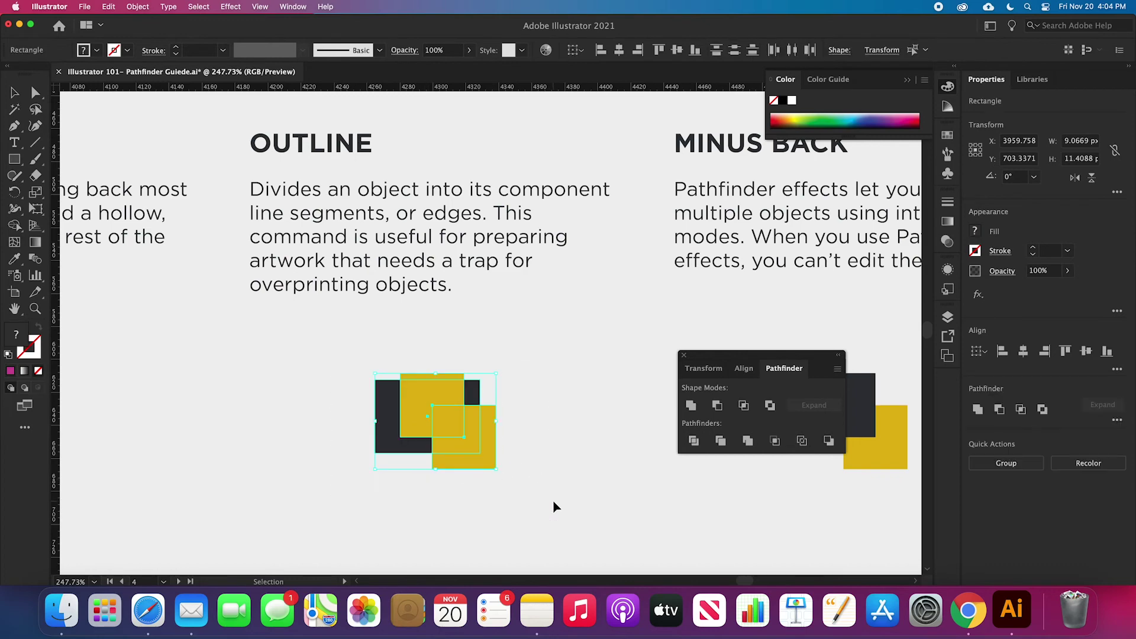
{"action": "left_click", "coordinate": [803, 441]}
{"action": "scroll", "coordinate": [464, 449], "scroll_direction": "up", "scroll_amount": 5}
{"action": "left_click", "coordinate": [464, 449]}
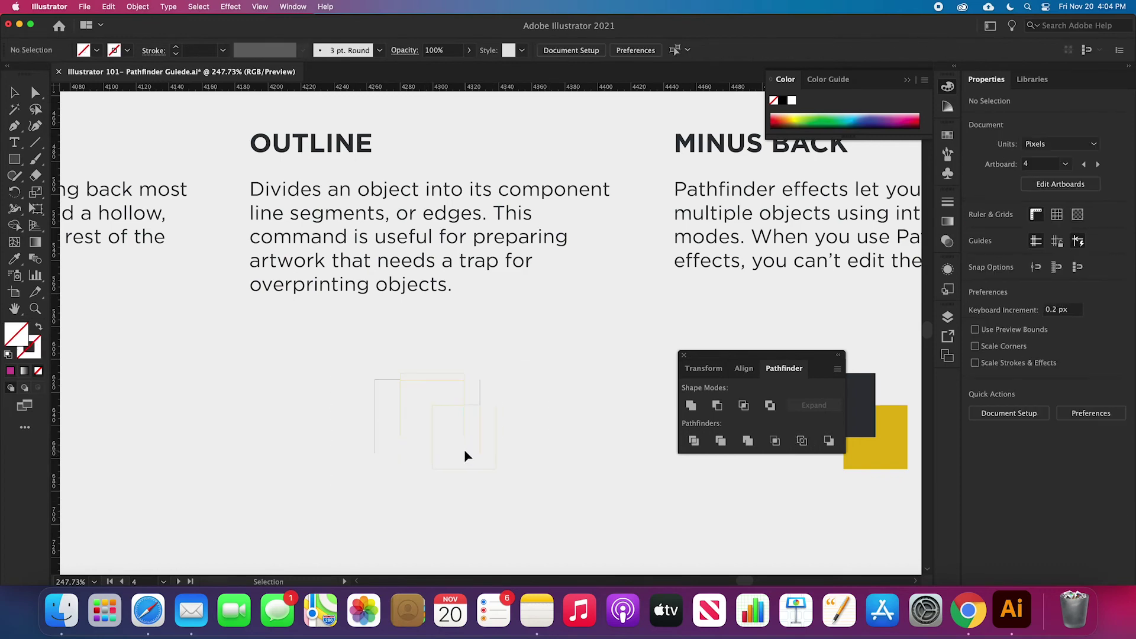
{"action": "scroll", "coordinate": [464, 456], "scroll_direction": "up", "scroll_amount": 1}
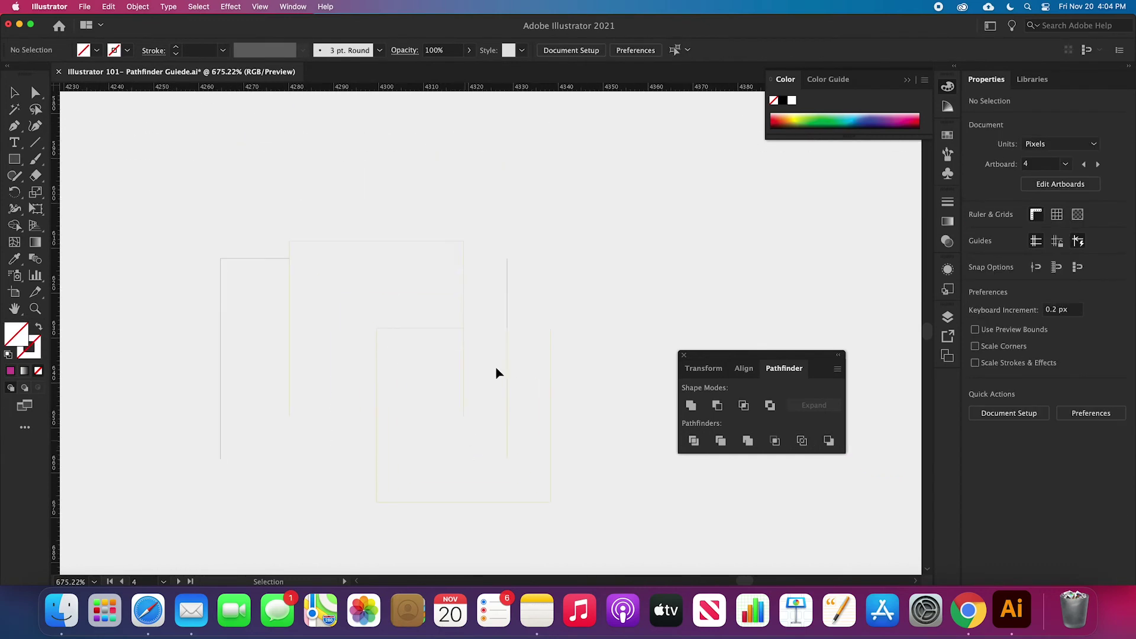
Give the outlined group under OUTLINE a dark 2 pt stroke
{"action": "left_click", "coordinate": [507, 278]}
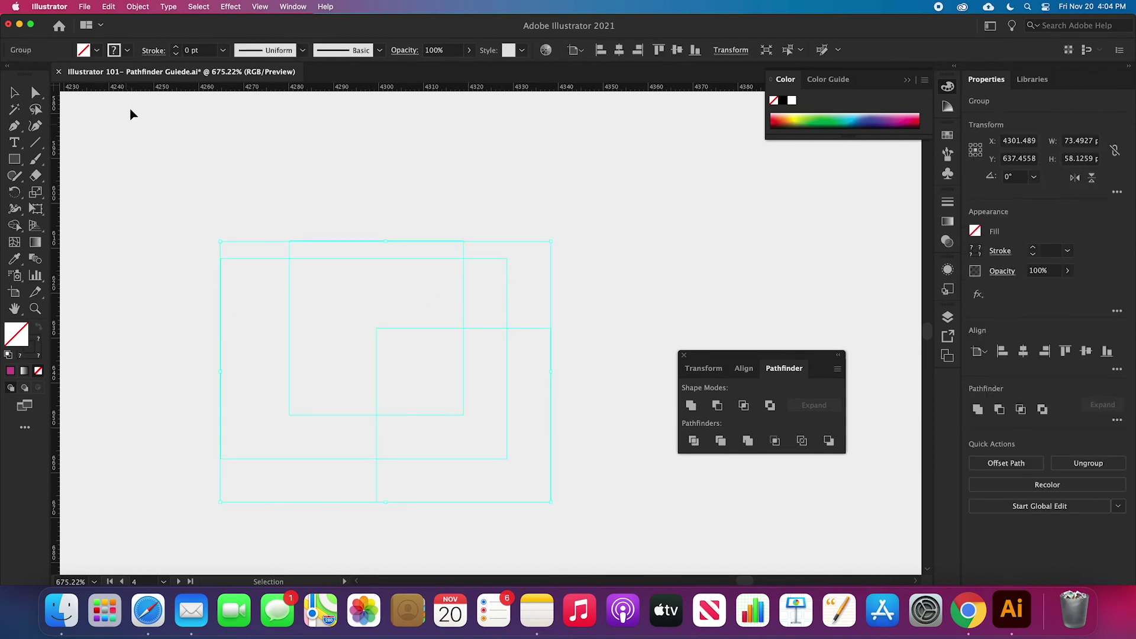
{"action": "left_click", "coordinate": [127, 50]}
{"action": "left_click", "coordinate": [27, 98]}
Isolate the outlined group and move its individual line segments apart to show that each is a separate path
{"action": "mouse_move", "coordinate": [379, 241]}
{"action": "left_mouse_down"}
{"action": "mouse_move", "coordinate": [388, 215]}
{"action": "mouse_move", "coordinate": [380, 247]}
{"action": "left_mouse_up"}
{"action": "double_click", "coordinate": [378, 247]}
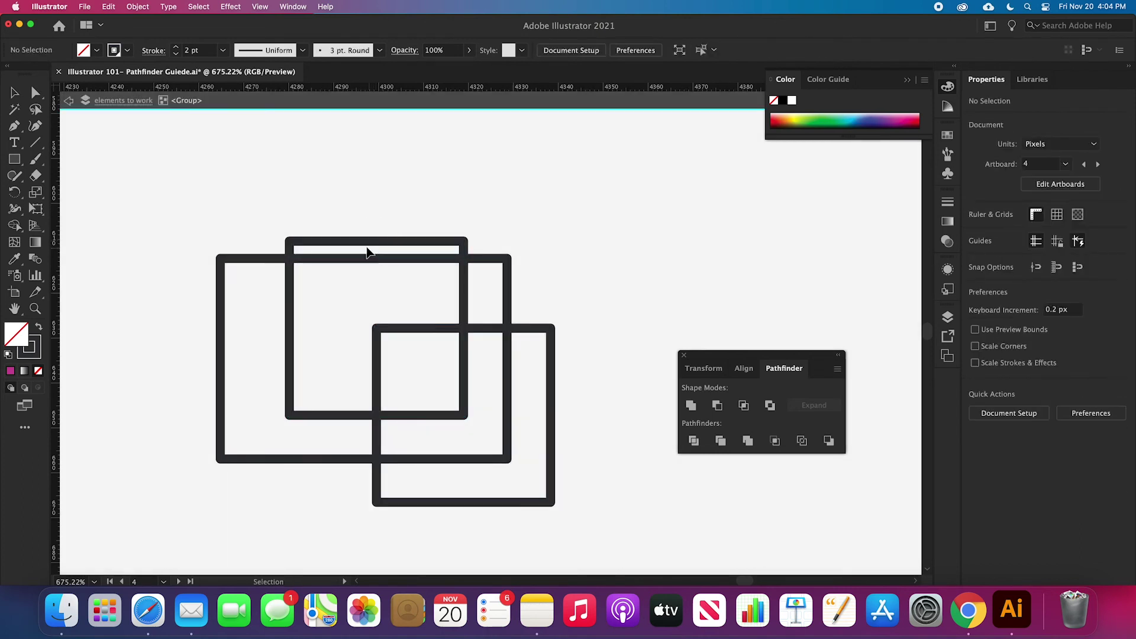
{"action": "left_click_drag", "start_coordinate": [367, 240], "coordinate": [381, 212]}
{"action": "left_click_drag", "start_coordinate": [248, 260], "coordinate": [143, 239]}
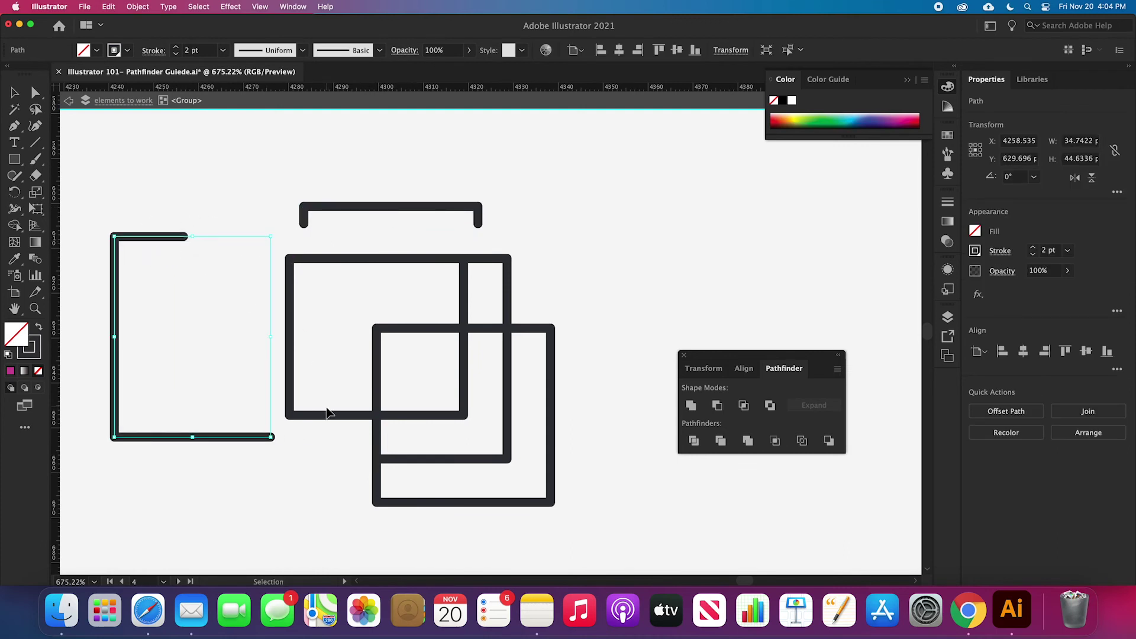
{"action": "left_click_drag", "start_coordinate": [328, 413], "coordinate": [261, 411]}
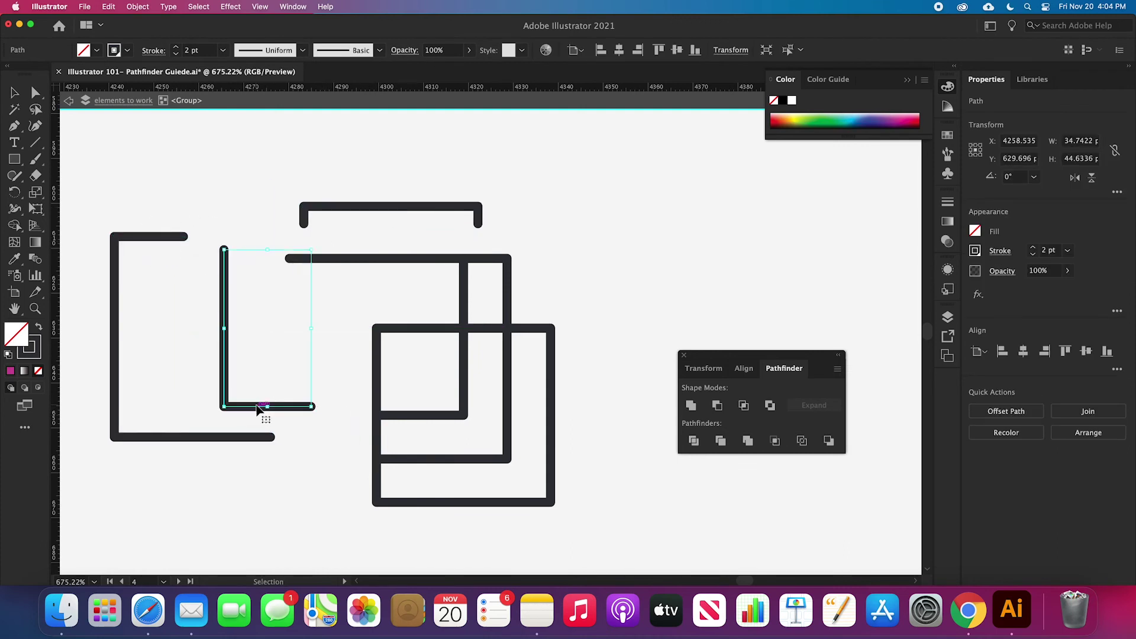
{"action": "left_click_drag", "start_coordinate": [378, 471], "coordinate": [514, 530]}
{"action": "left_click_drag", "start_coordinate": [439, 460], "coordinate": [435, 504]}
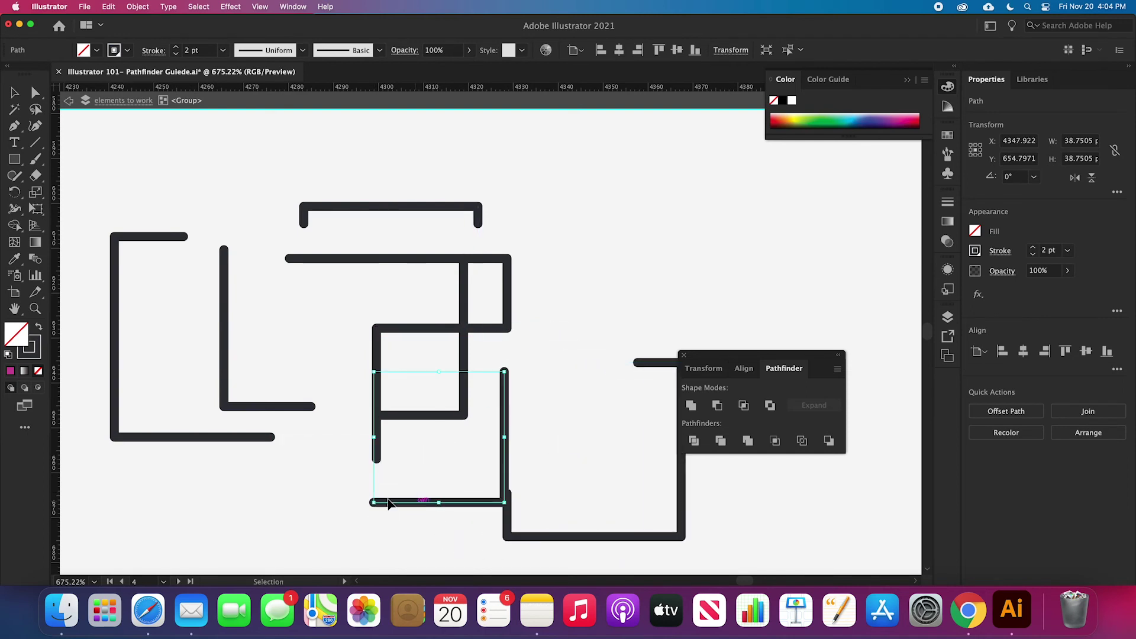
{"action": "left_click", "coordinate": [387, 336]}
{"action": "left_click_drag", "start_coordinate": [387, 335], "coordinate": [340, 317]}
{"action": "left_click_drag", "start_coordinate": [376, 450], "coordinate": [333, 488]}
{"action": "left_click_drag", "start_coordinate": [384, 416], "coordinate": [360, 454]}
{"action": "left_click_drag", "start_coordinate": [490, 335], "coordinate": [472, 371]}
{"action": "left_click_drag", "start_coordinate": [464, 311], "coordinate": [446, 323]}
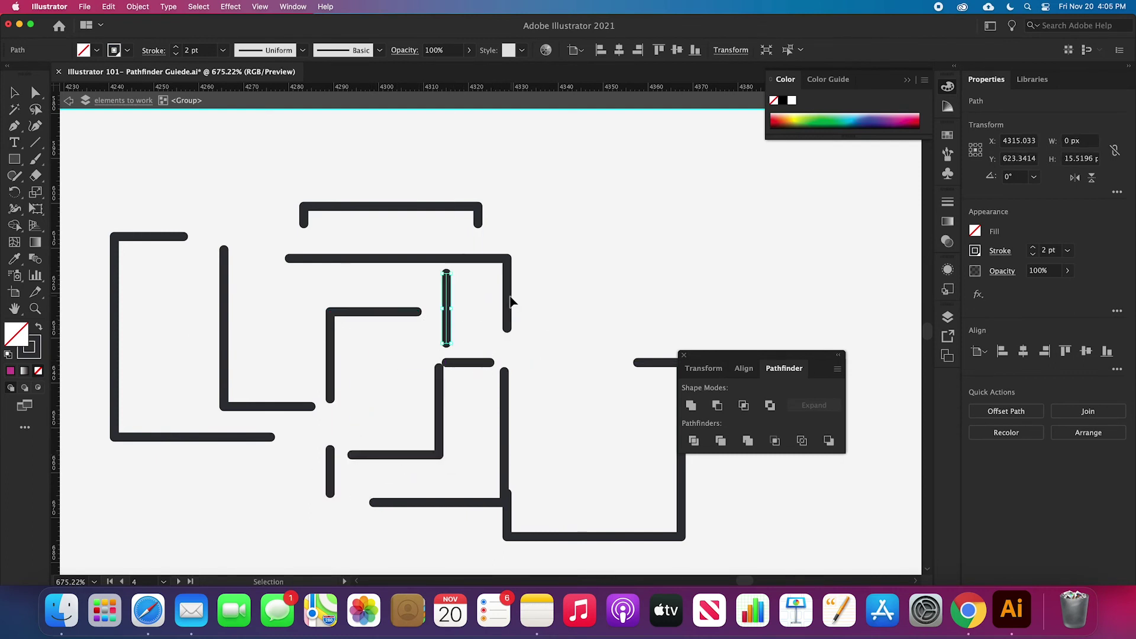
{"action": "left_click", "coordinate": [506, 300]}
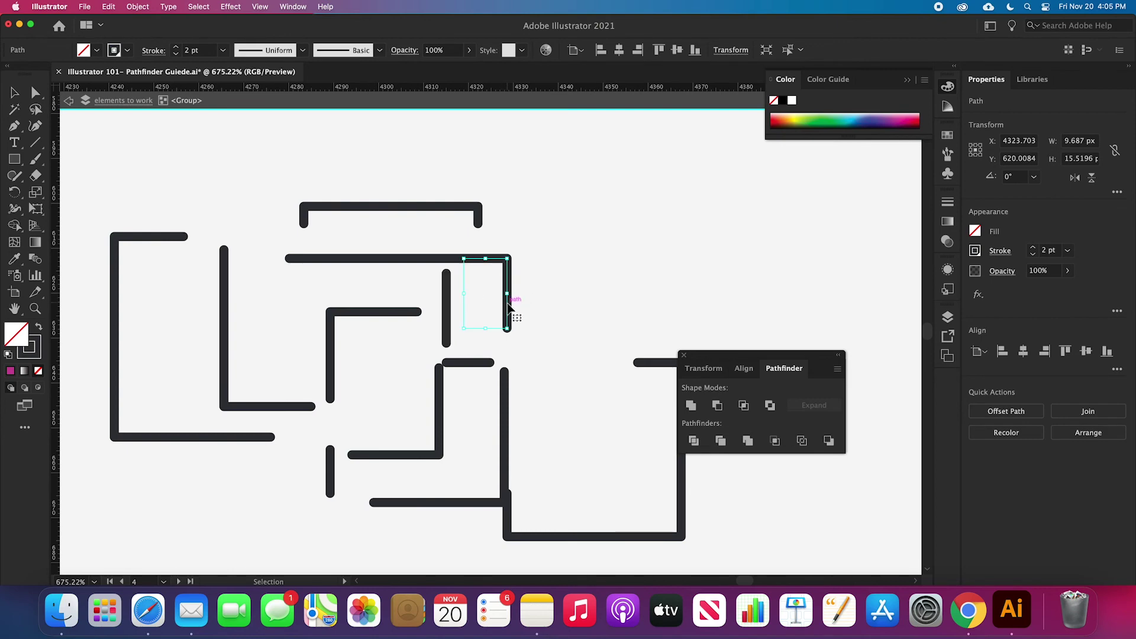
{"action": "left_click_drag", "start_coordinate": [507, 307], "coordinate": [571, 315]}
{"action": "left_click", "coordinate": [566, 393]}
Duplicate the overlapping dark and yellow squares under MINUS BACK, placing the copy beside the original on its right
{"action": "scroll", "coordinate": [566, 393], "scroll_direction": "down", "scroll_amount": 5}
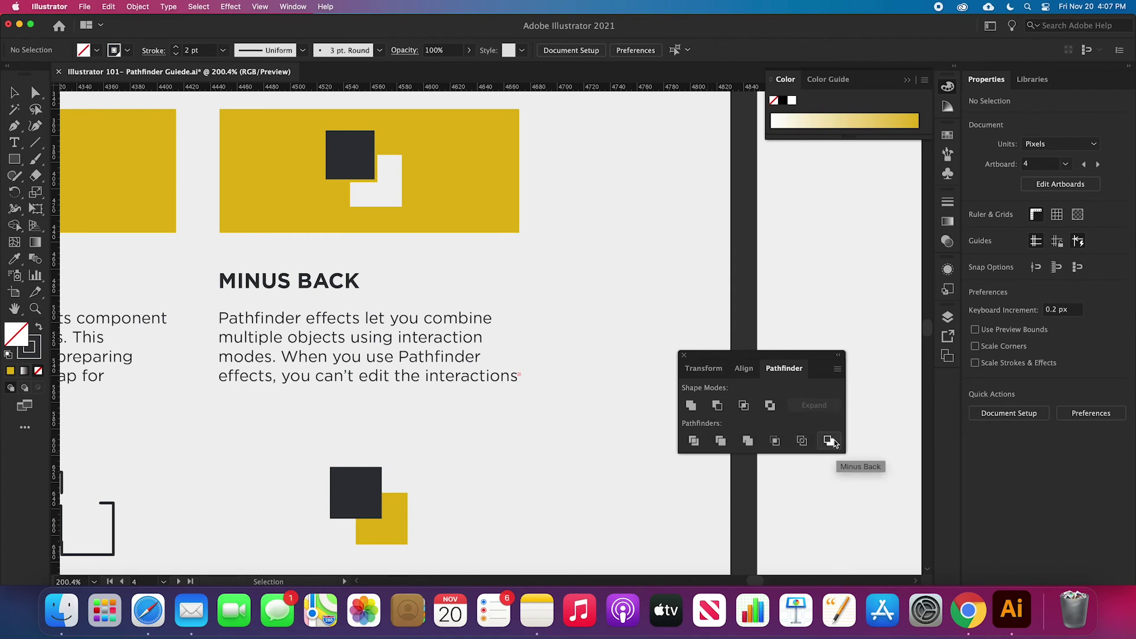
{"action": "left_click", "coordinate": [388, 520]}
{"action": "scroll", "coordinate": [432, 542], "scroll_direction": "down", "scroll_amount": 3}
{"action": "left_click_drag", "start_coordinate": [398, 484], "coordinate": [524, 493]}
Apply Minus Back to the original pair of squares and Minus Front to the copied pair for comparison
{"action": "left_click_drag", "start_coordinate": [393, 392], "coordinate": [363, 504]}
{"action": "left_click", "coordinate": [829, 441]}
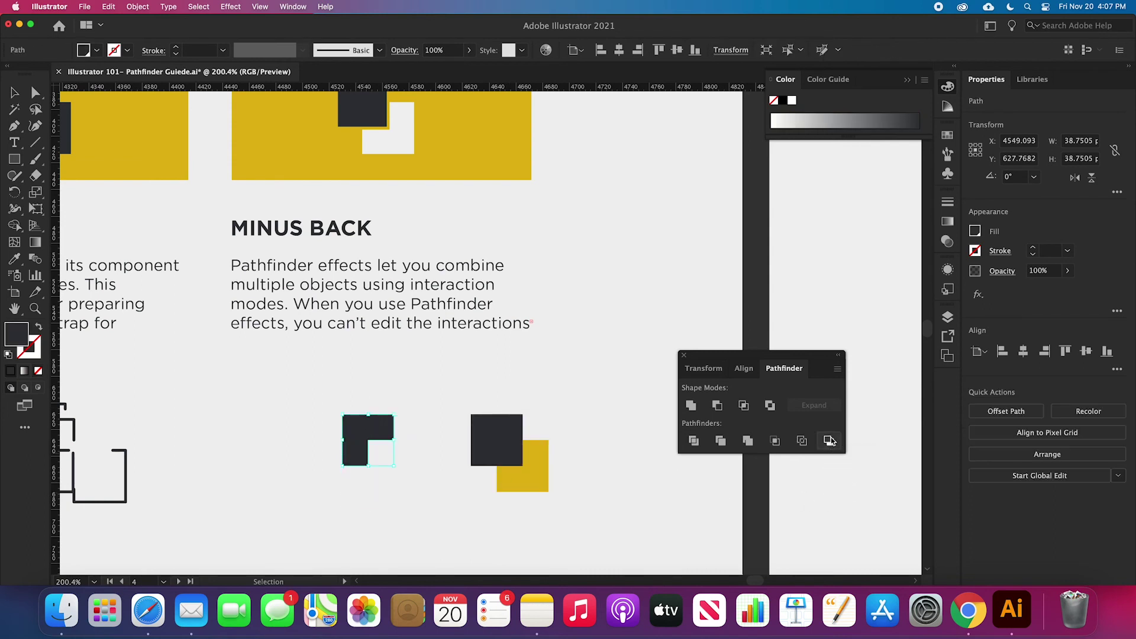
{"action": "left_click_drag", "start_coordinate": [474, 497], "coordinate": [503, 450]}
{"action": "left_click", "coordinate": [718, 406]}
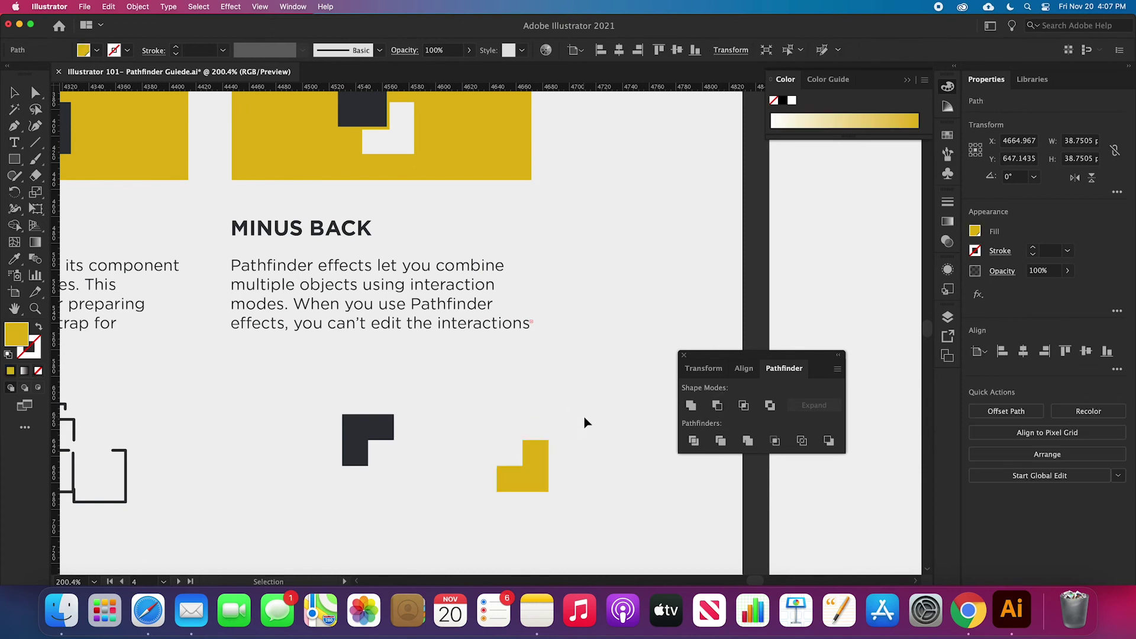
{"action": "left_click", "coordinate": [584, 414]}
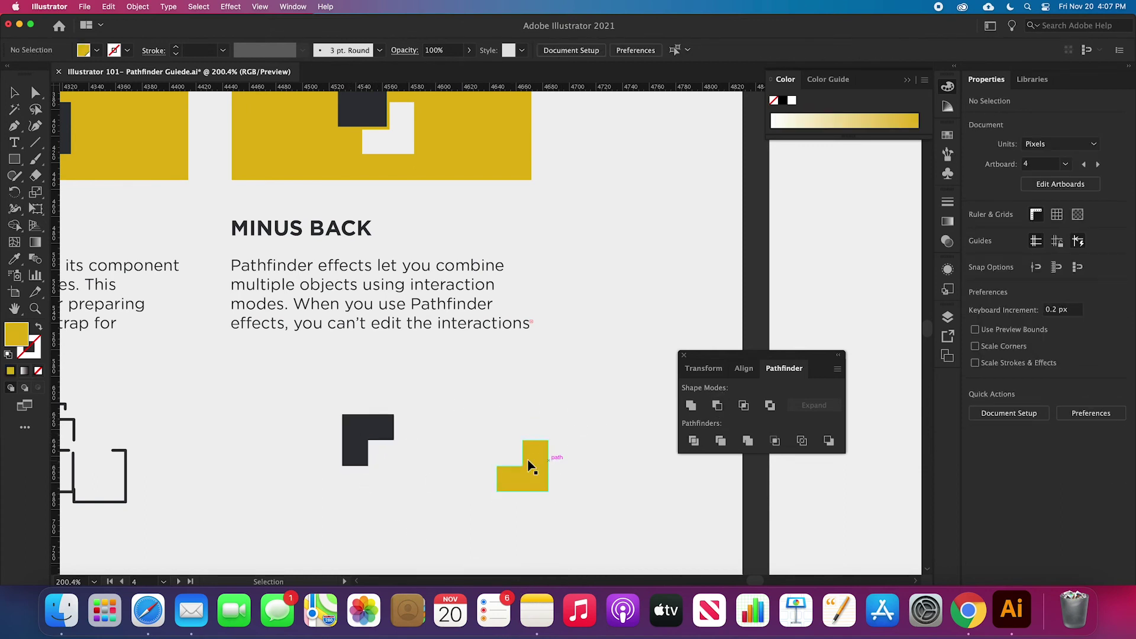
Undo the Minus Front and Minus Back operations on the two pairs of squares
{"action": "key", "text": "super+z"}
{"action": "key", "text": "super+z"}
{"action": "key", "text": "super+z"}
Bring the copied pair's yellow square in front of its dark square, and apply Minus Back to the copied and original pairs separately
{"action": "right_click", "coordinate": [521, 489]}
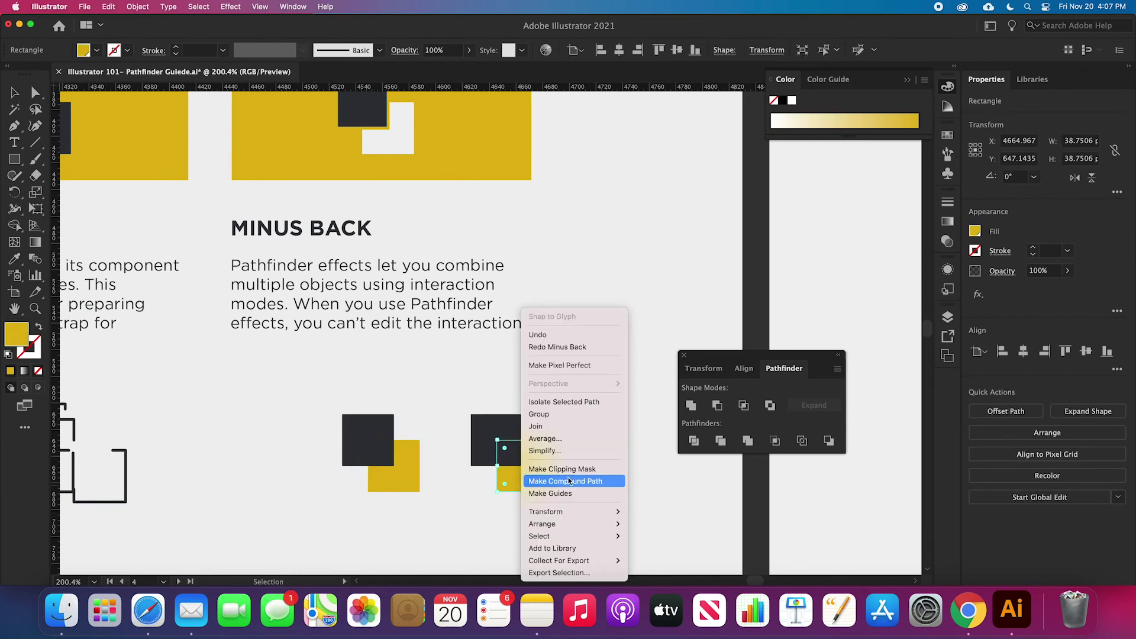
{"action": "mouse_move", "coordinate": [586, 512]}
{"action": "key", "text": "Escape"}
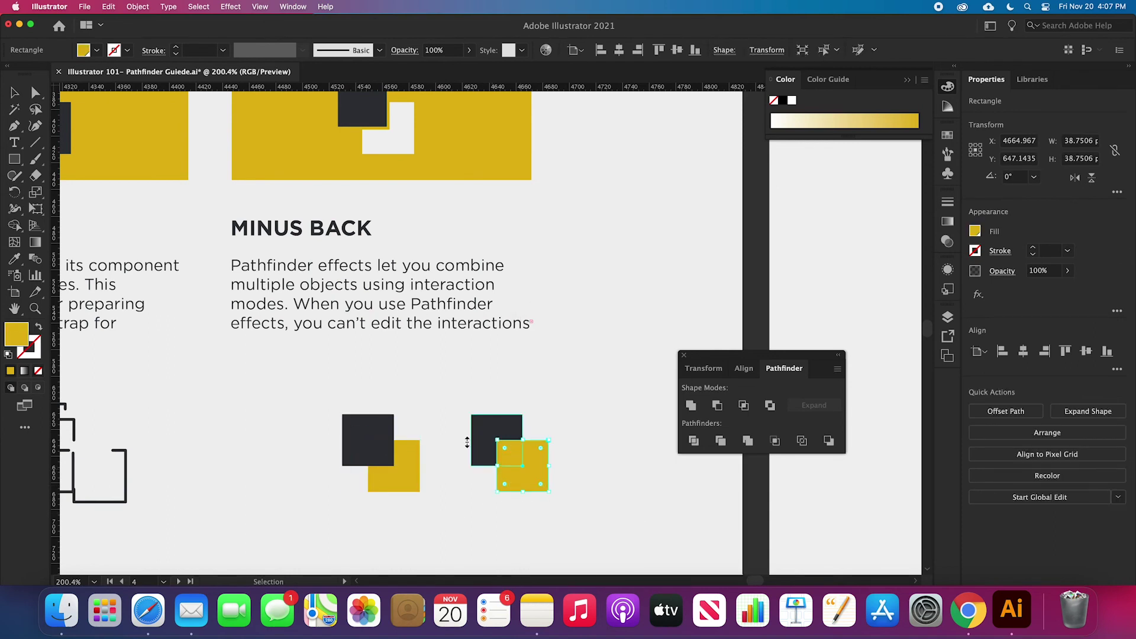
{"action": "left_click", "coordinate": [481, 430], "text": "shift"}
{"action": "left_click", "coordinate": [828, 441]}
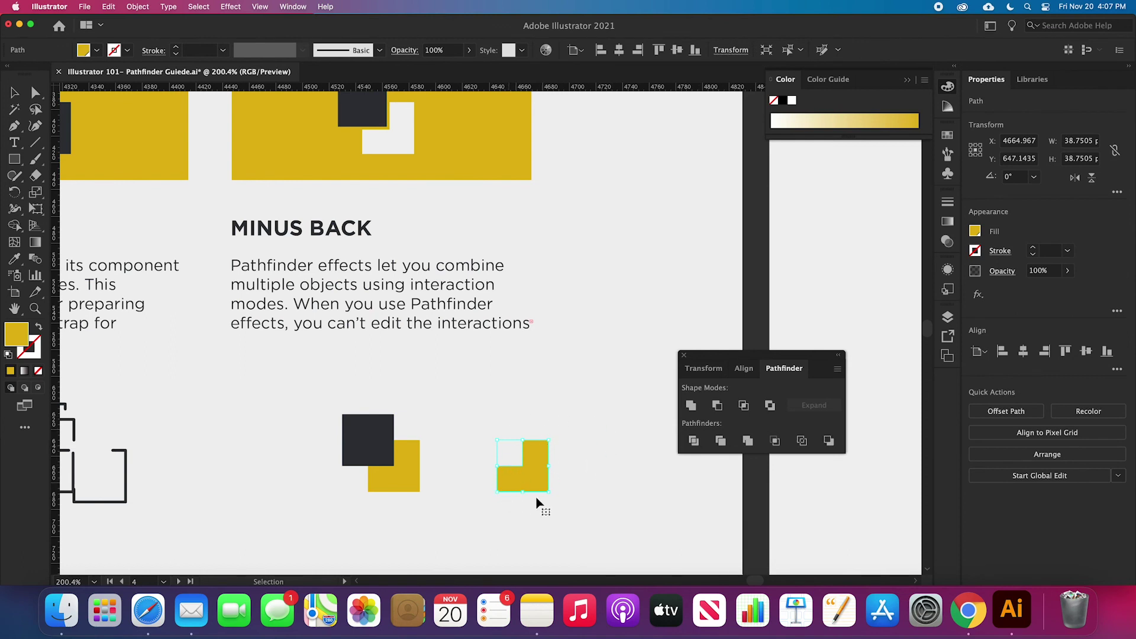
{"action": "left_click_drag", "start_coordinate": [311, 422], "coordinate": [431, 490]}
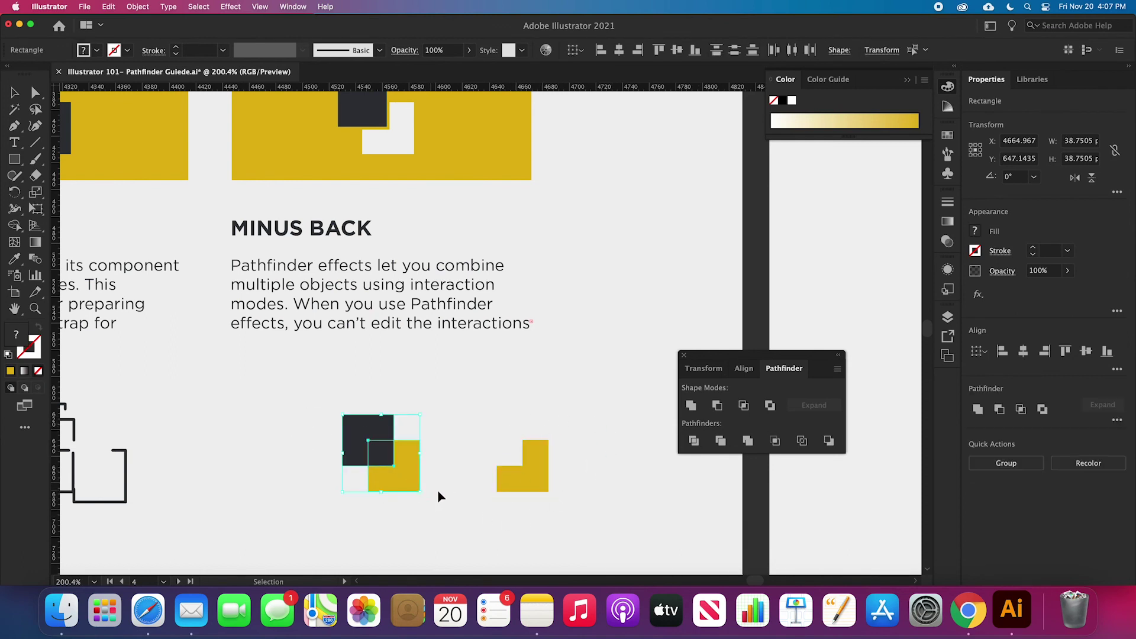
{"action": "left_click", "coordinate": [828, 441]}
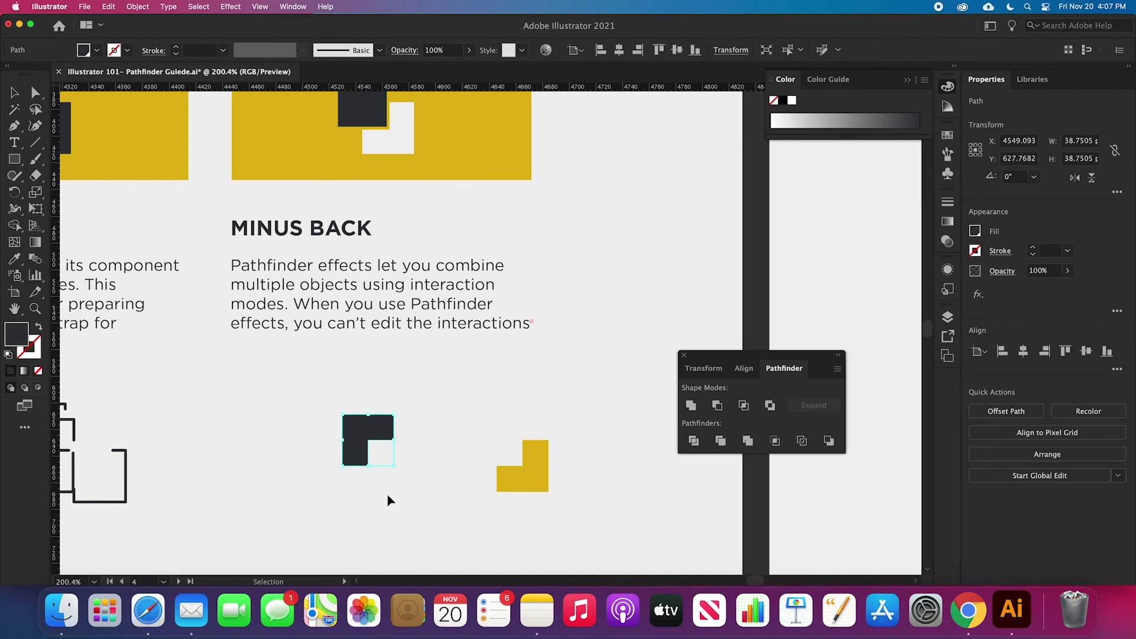